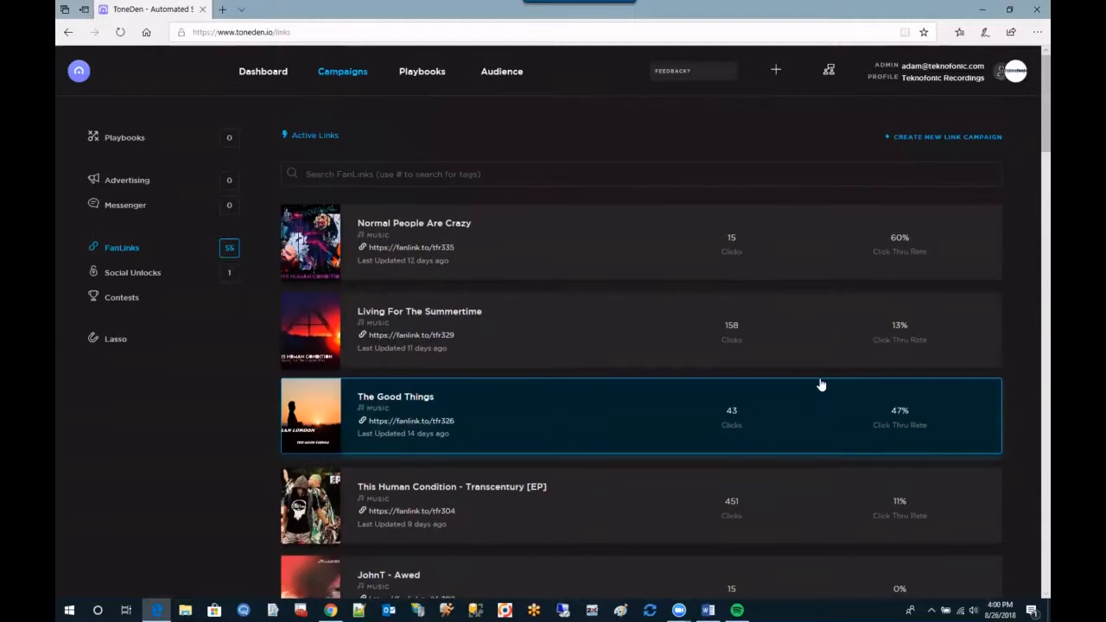
Step: Start a new FanLink link campaign using the Music template
{"action": "scroll", "coordinate": [802, 472], "scroll_direction": "down", "scroll_amount": 6}
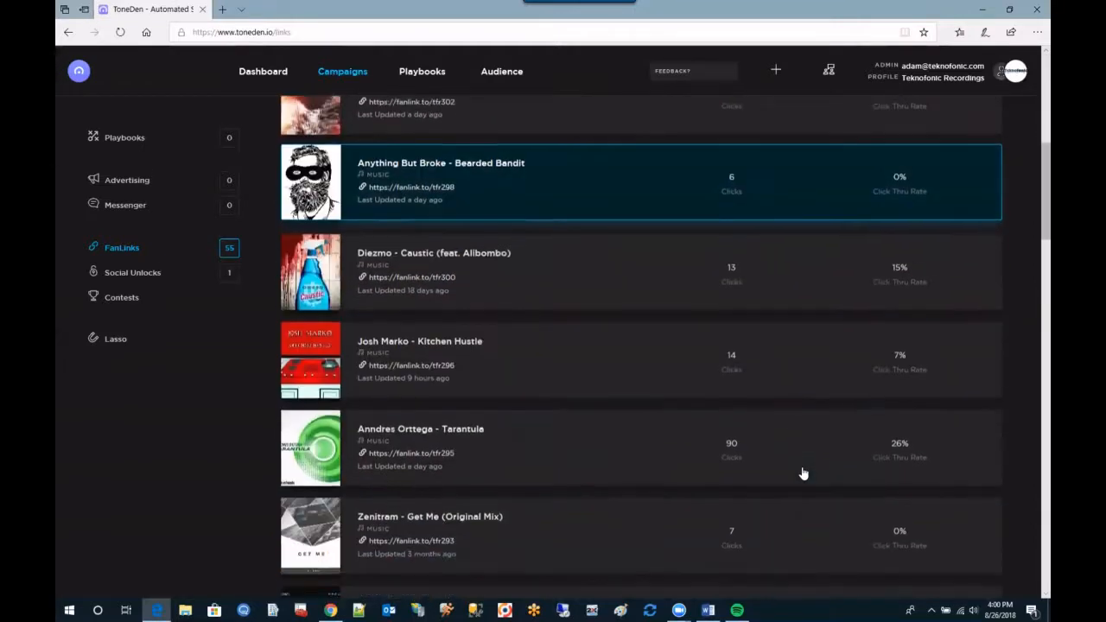
{"action": "scroll", "coordinate": [802, 472], "scroll_direction": "up", "scroll_amount": 5}
{"action": "scroll", "coordinate": [802, 472], "scroll_direction": "up", "scroll_amount": 1}
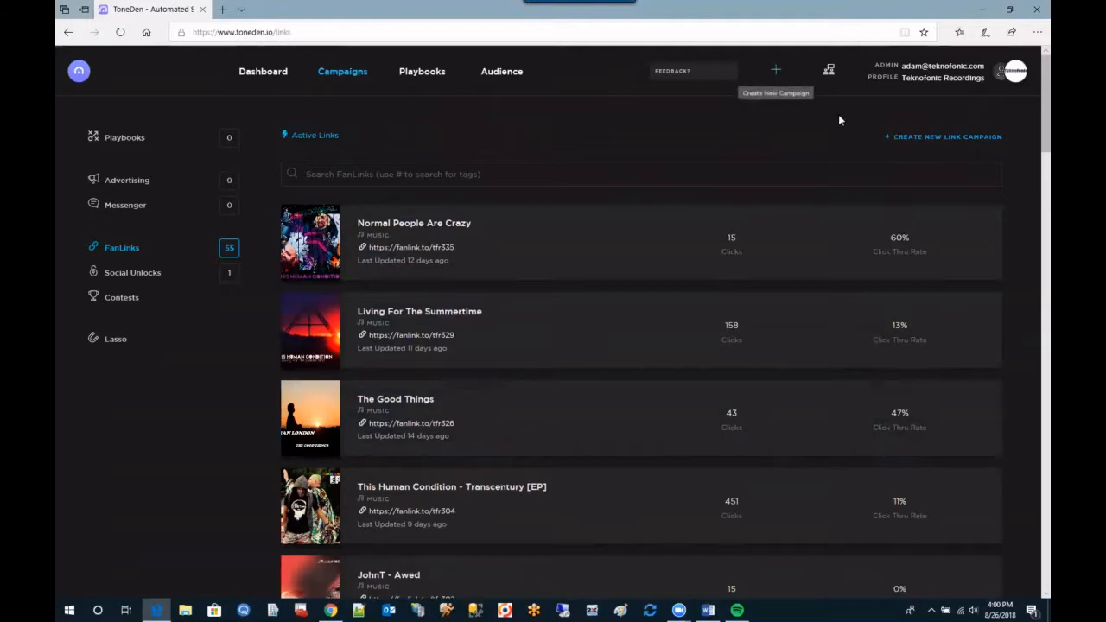
{"action": "left_click", "coordinate": [941, 143]}
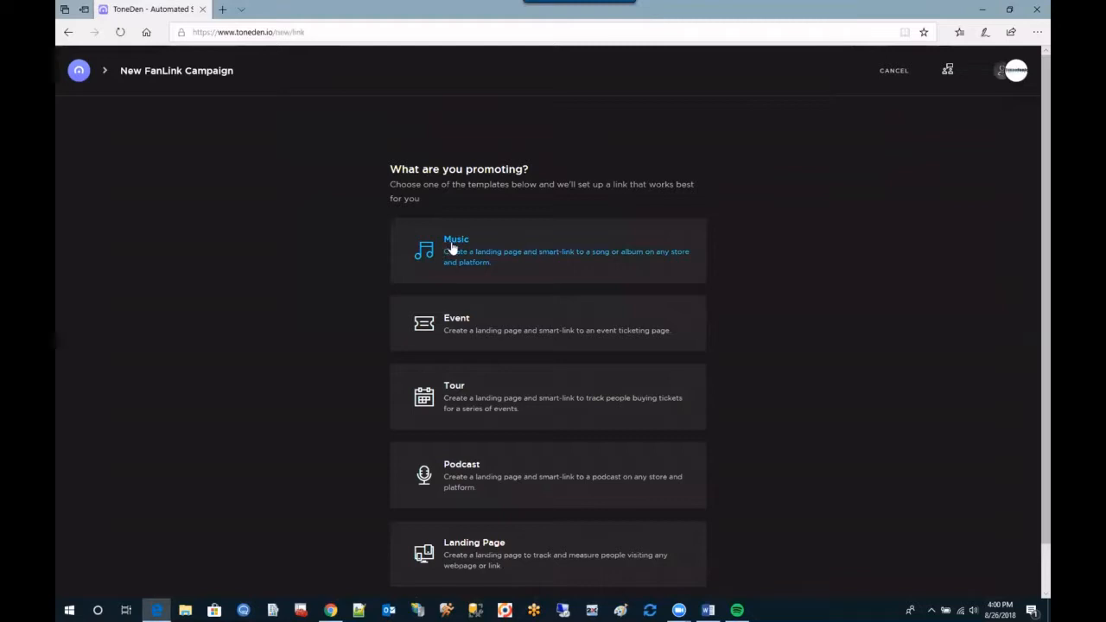
{"action": "left_click", "coordinate": [459, 249]}
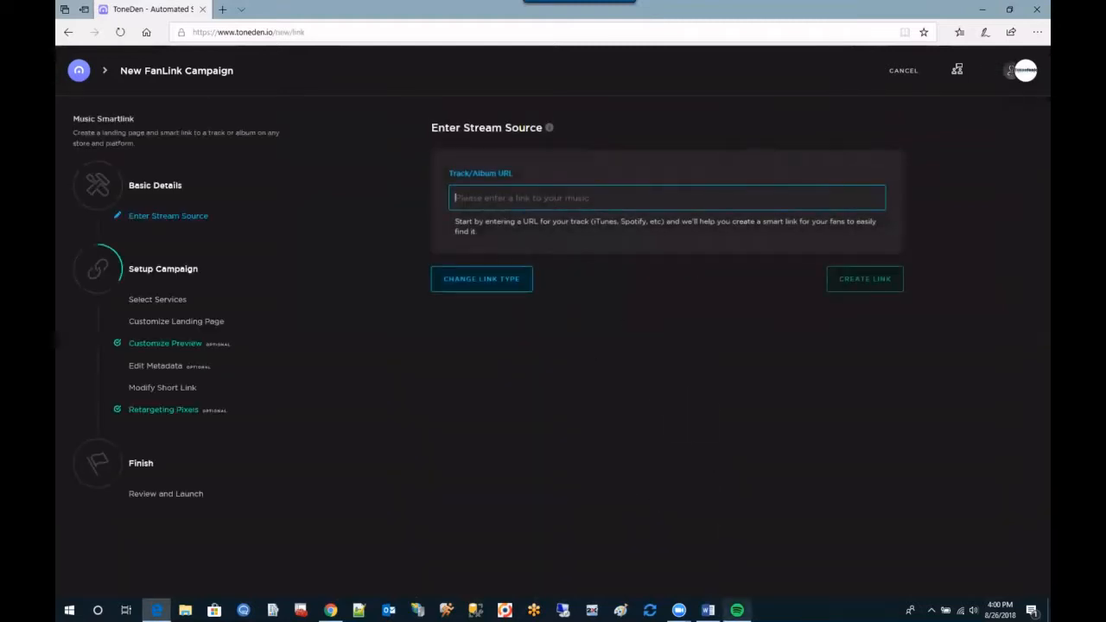
Step: Switch to Spotify and copy the album link of the nej!las release Program.Restart
{"action": "mouse_move", "coordinate": [736, 610]}
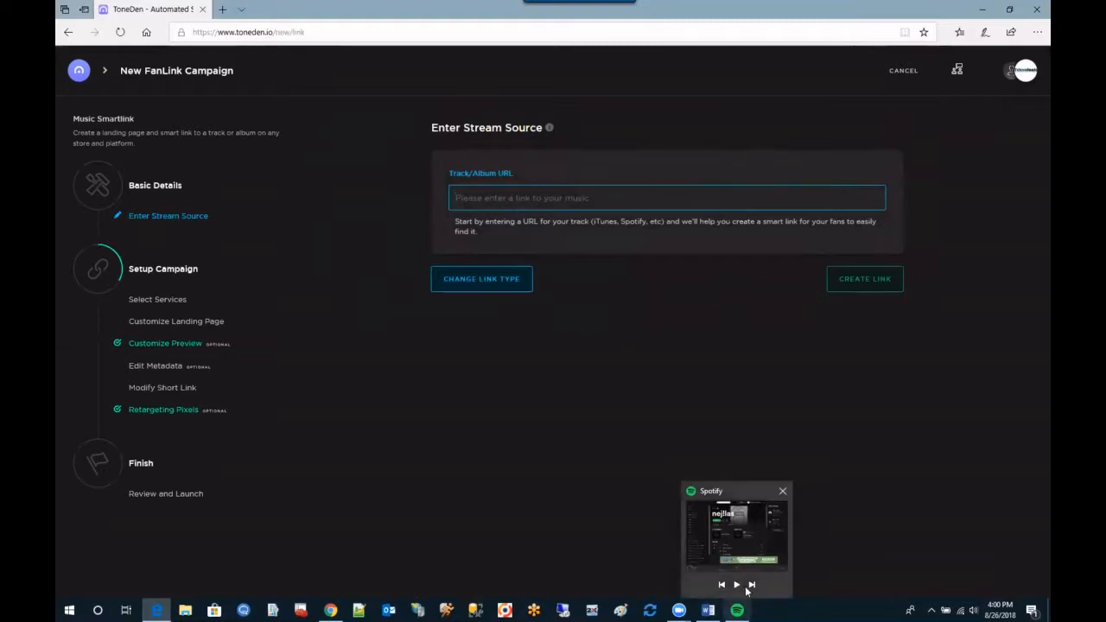
{"action": "left_click", "coordinate": [736, 536]}
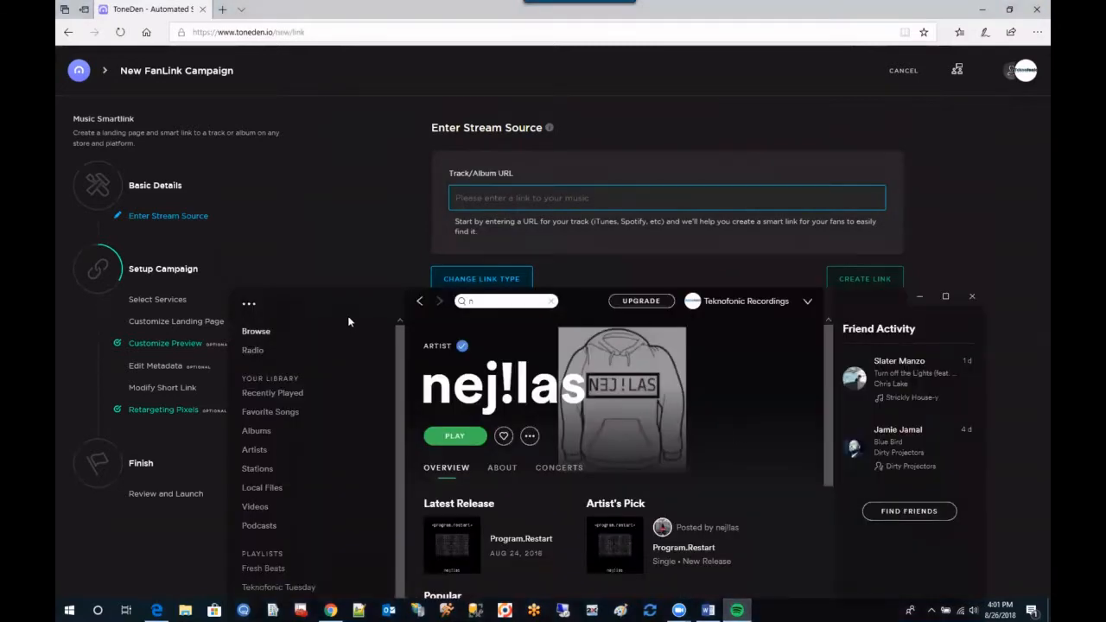
{"action": "left_click_drag", "start_coordinate": [363, 302], "coordinate": [294, 85]}
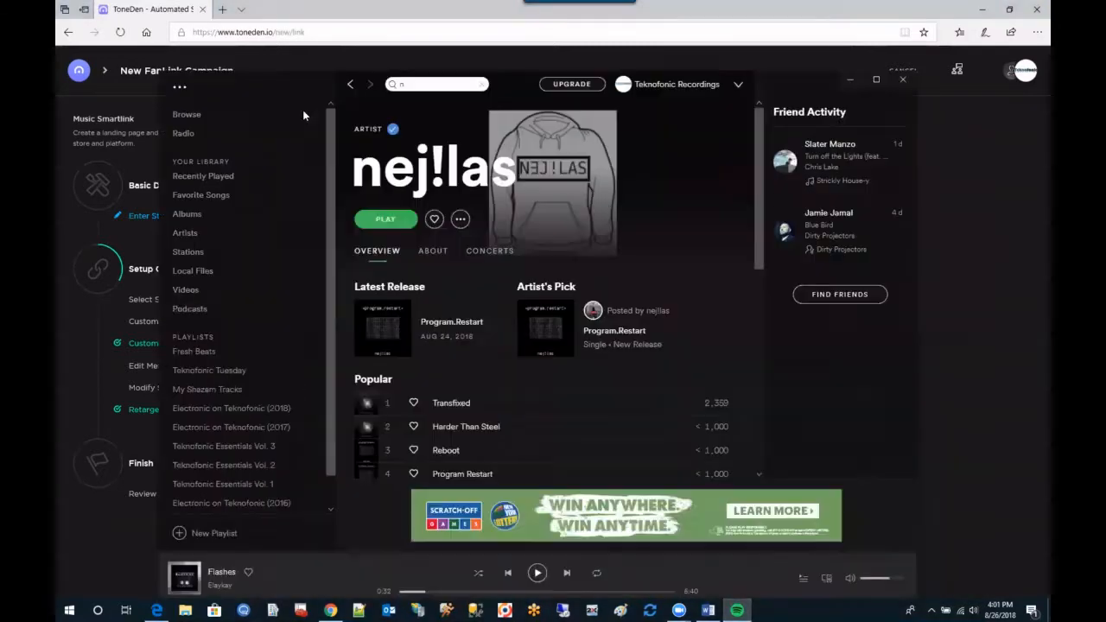
{"action": "left_click", "coordinate": [464, 323]}
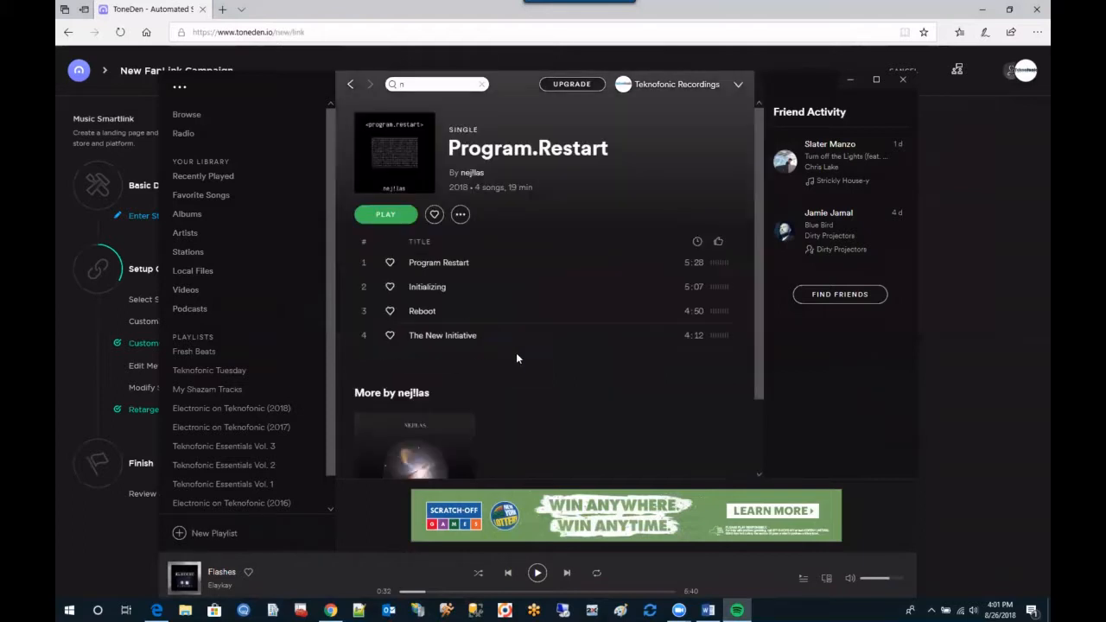
{"action": "left_click", "coordinate": [460, 214]}
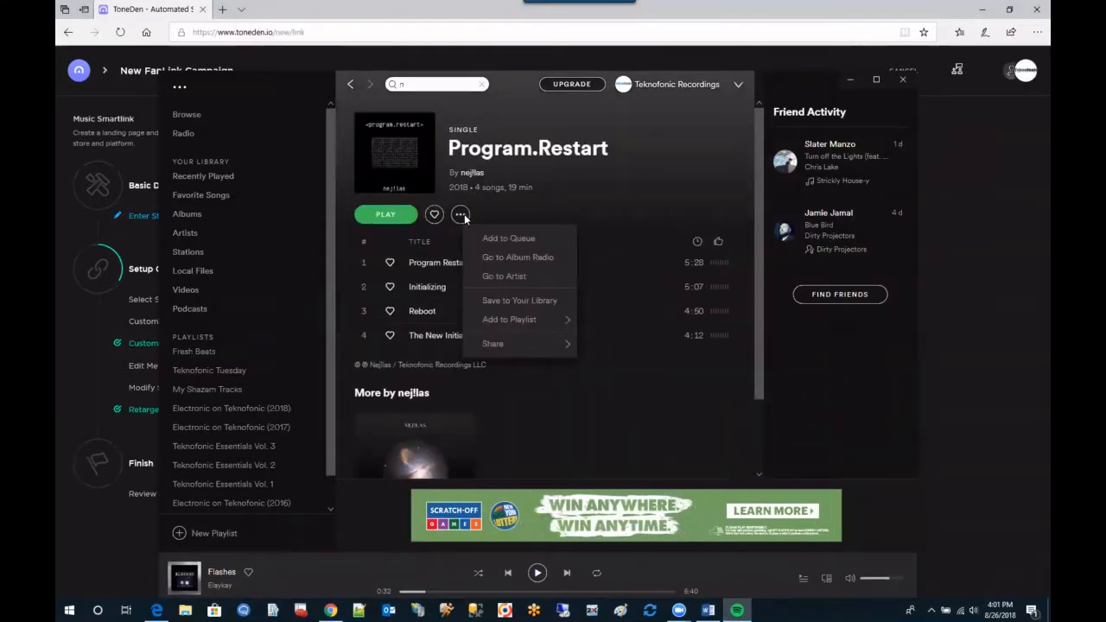
{"action": "mouse_move", "coordinate": [513, 344]}
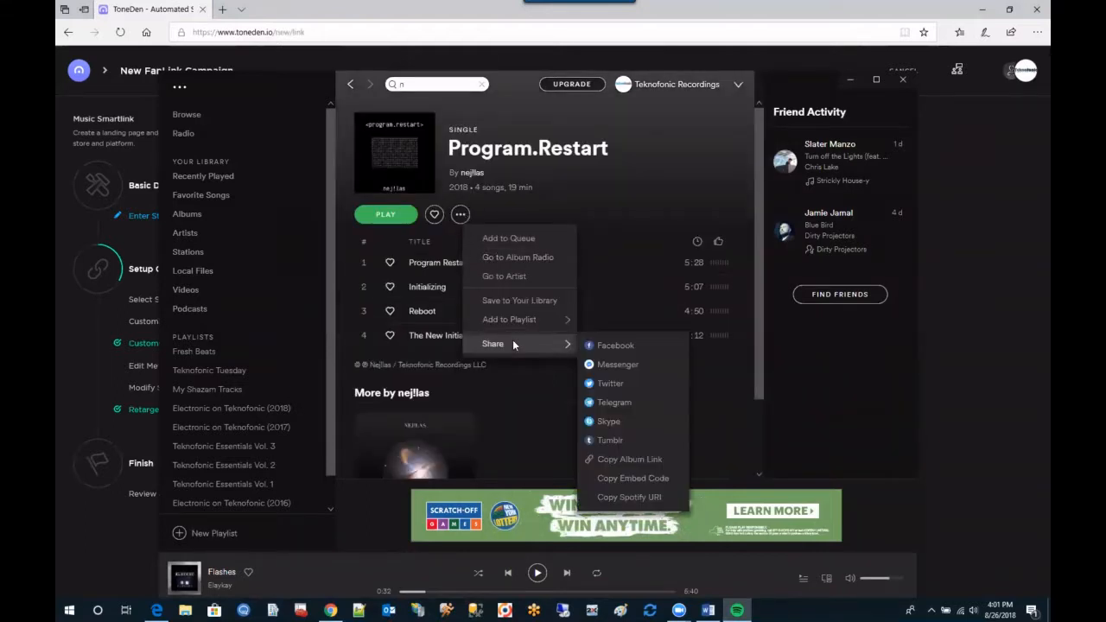
{"action": "left_click", "coordinate": [649, 463]}
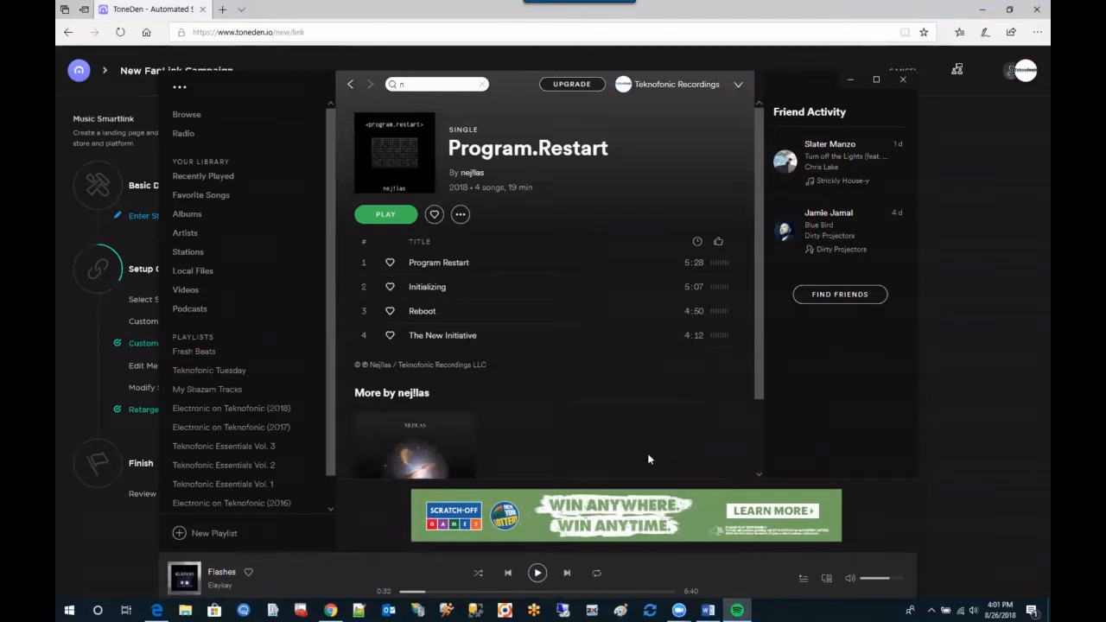
Step: Return to ToneDen, paste the Spotify album link as the Track/Album URL and create the link
{"action": "left_click", "coordinate": [851, 82]}
{"action": "right_click", "coordinate": [536, 198]}
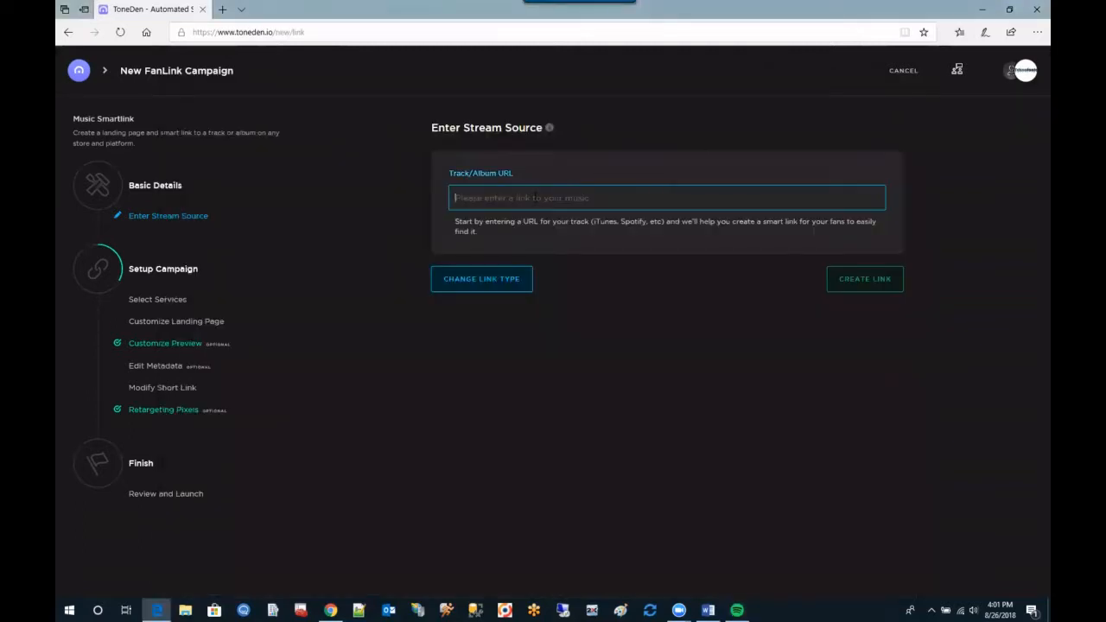
{"action": "left_click", "coordinate": [545, 252]}
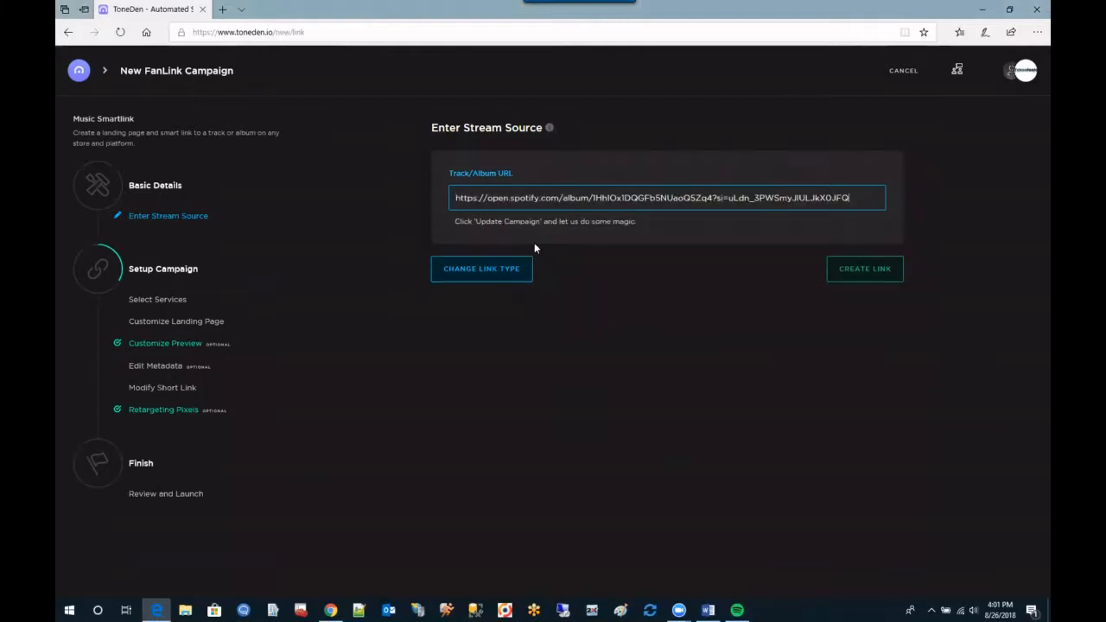
{"action": "left_click", "coordinate": [856, 272]}
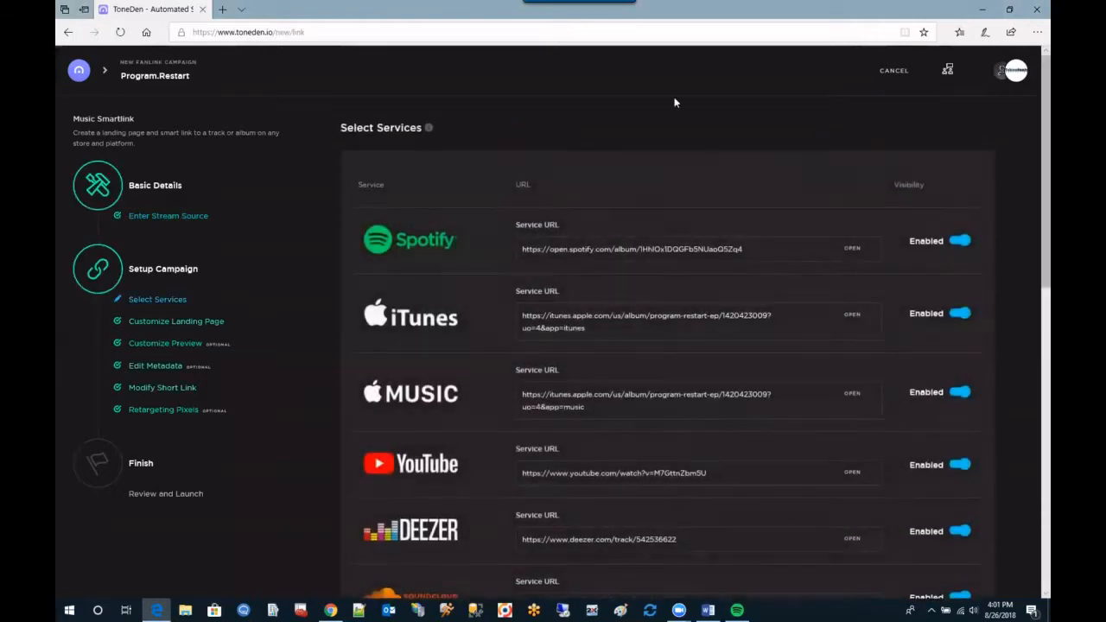
Step: Examine the service URLs and visibility settings filled in for the Program.Restart campaign, including the iTunes entry
{"action": "scroll", "coordinate": [401, 404], "scroll_direction": "down", "scroll_amount": 4}
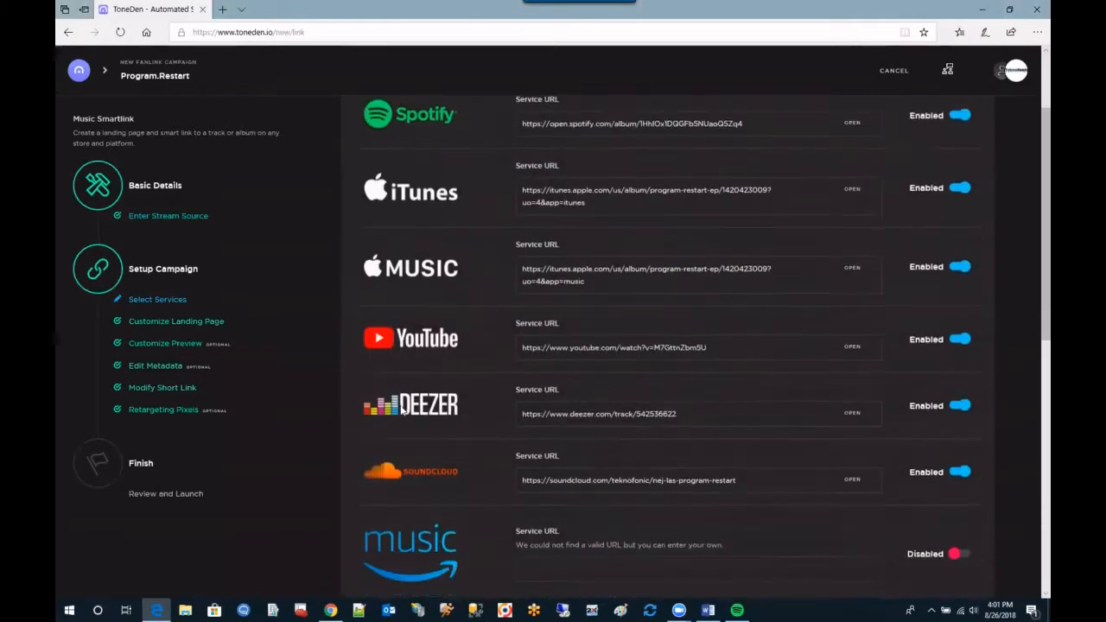
{"action": "scroll", "coordinate": [703, 381], "scroll_direction": "down", "scroll_amount": 2}
{"action": "scroll", "coordinate": [700, 377], "scroll_direction": "up", "scroll_amount": 6}
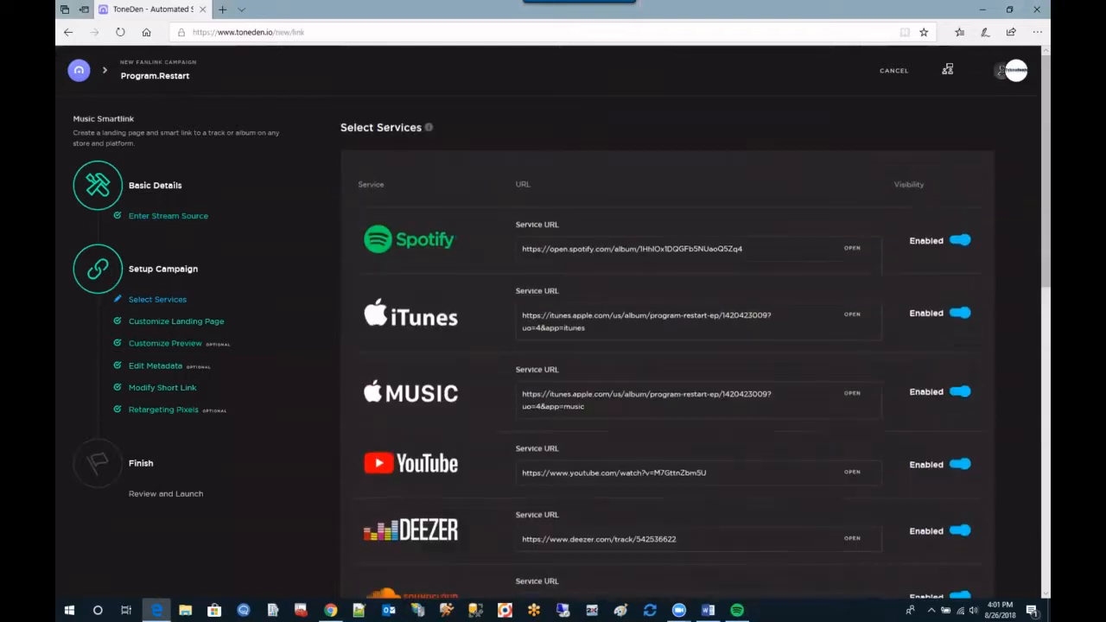
{"action": "scroll", "coordinate": [429, 385], "scroll_direction": "down", "scroll_amount": 1}
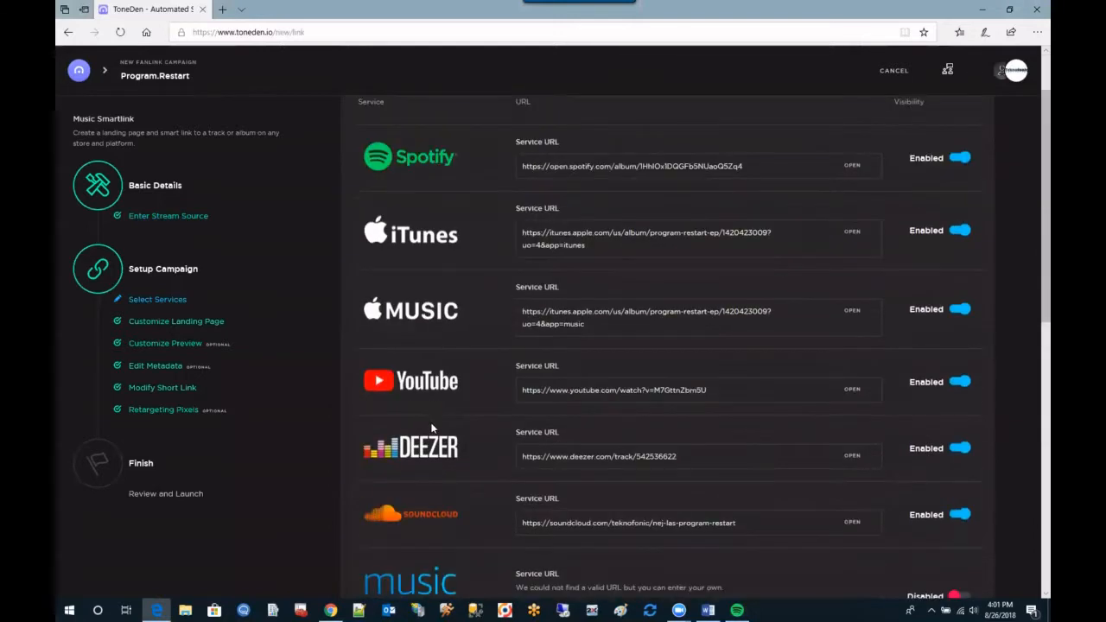
{"action": "scroll", "coordinate": [473, 423], "scroll_direction": "up", "scroll_amount": 1}
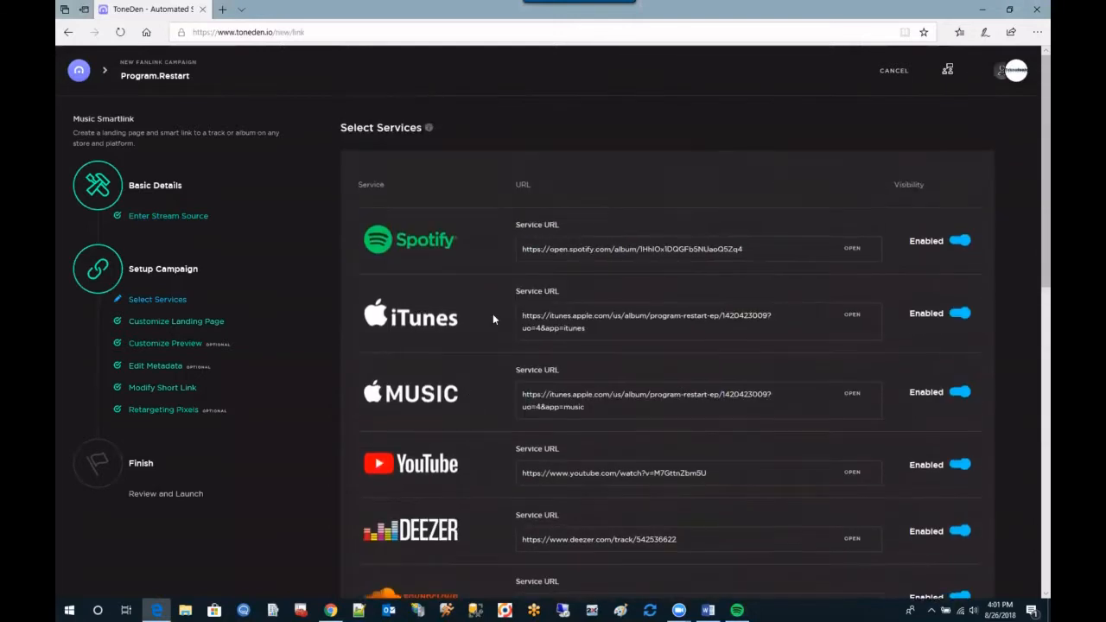
{"action": "scroll", "coordinate": [523, 445], "scroll_direction": "down", "scroll_amount": 1}
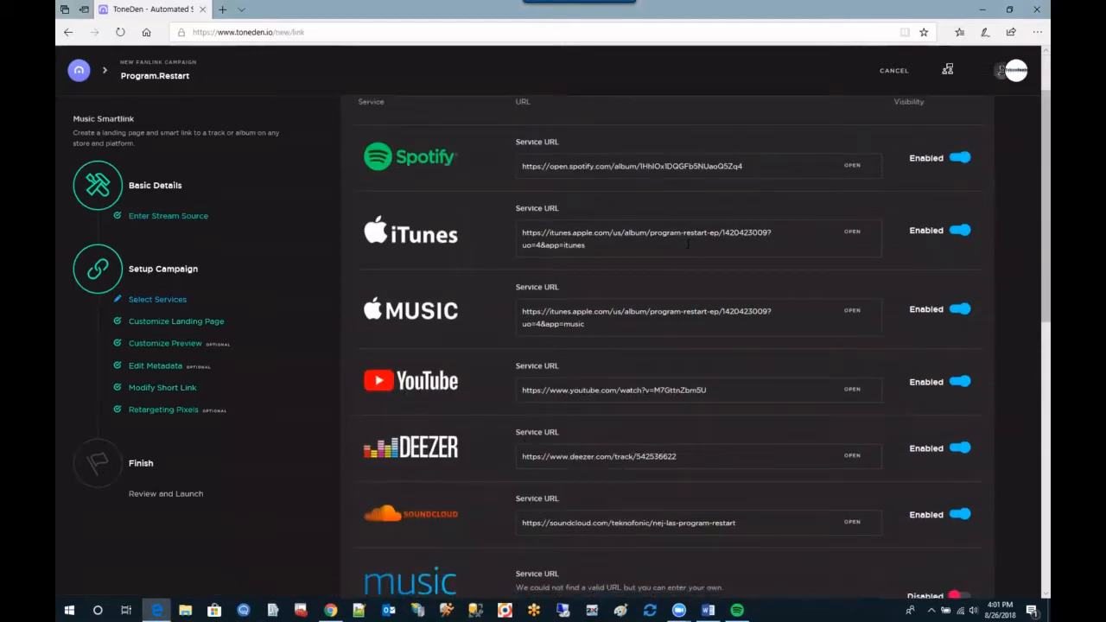
{"action": "left_click", "coordinate": [608, 251]}
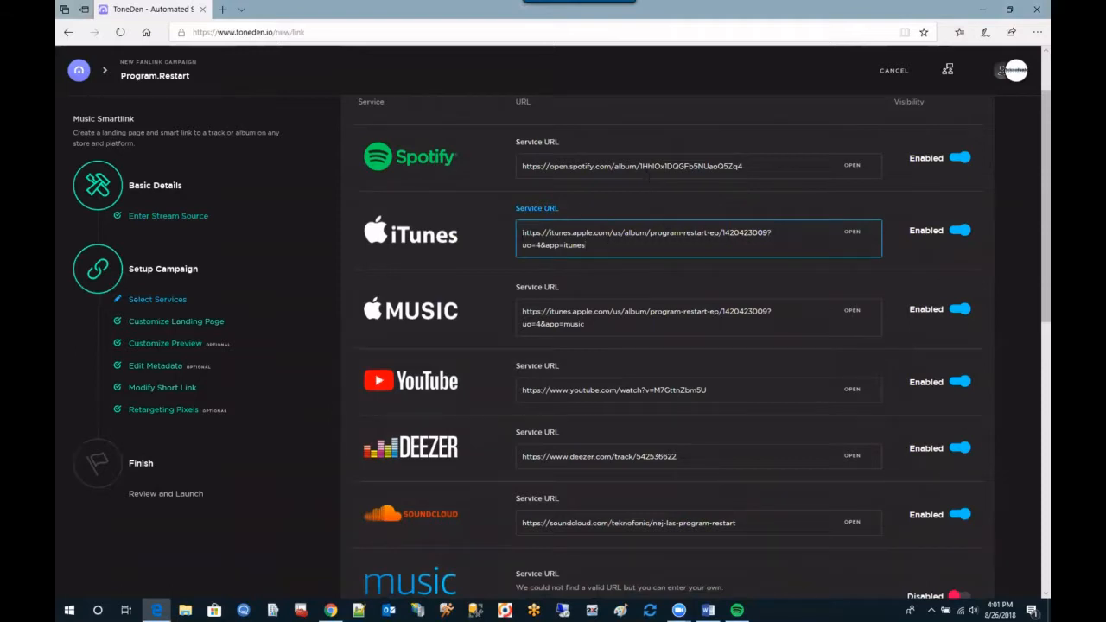
Step: Clear the service URL from the YouTube entry
{"action": "left_click_drag", "start_coordinate": [707, 389], "coordinate": [483, 395]}
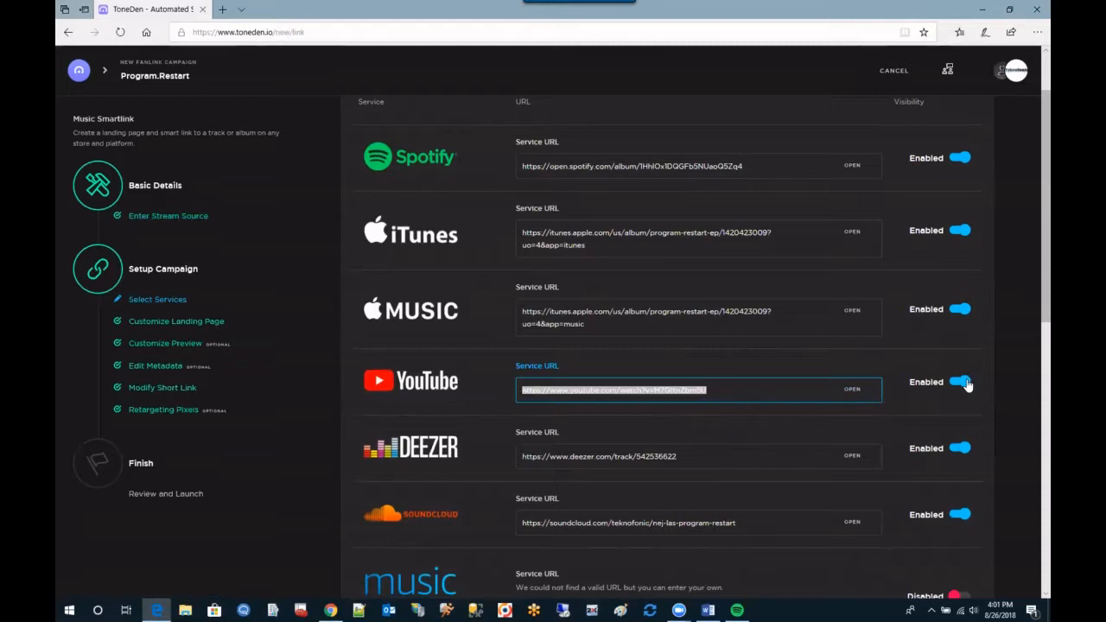
{"action": "left_click", "coordinate": [960, 382]}
{"action": "left_click_drag", "start_coordinate": [708, 391], "coordinate": [463, 390]}
{"action": "key", "text": "BackSpace"}
{"action": "left_click", "coordinate": [468, 381]}
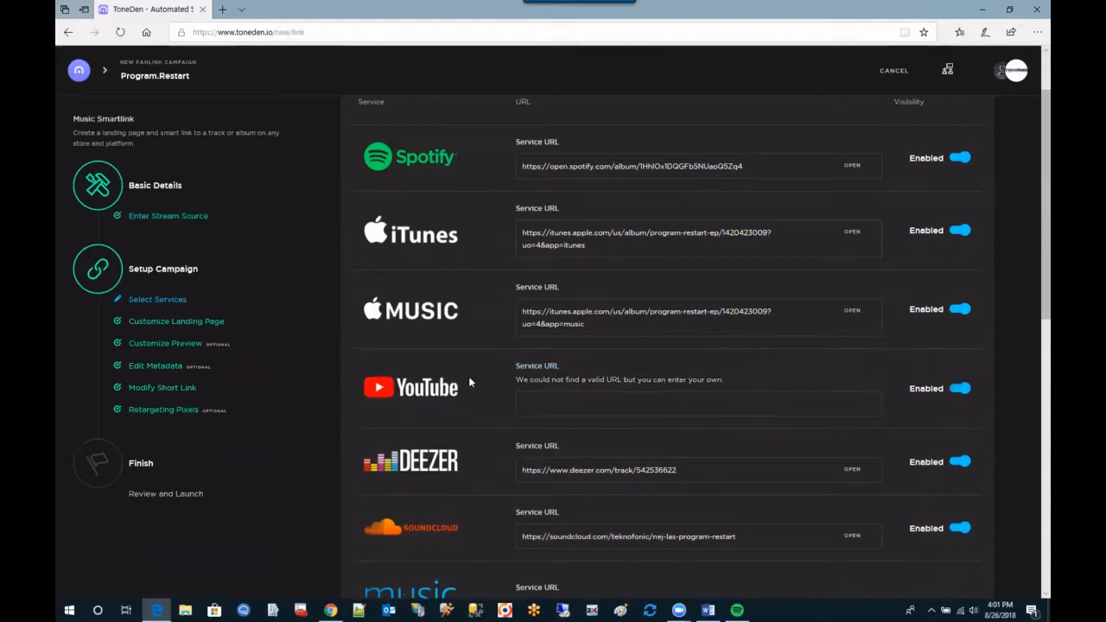
Step: Check the Deezer and SoundCloud URLs and look for services without one, such as Amazon Music, Pandora, Google Play and Beatport
{"action": "scroll", "coordinate": [604, 331], "scroll_direction": "down", "scroll_amount": 2}
{"action": "left_click", "coordinate": [676, 304]}
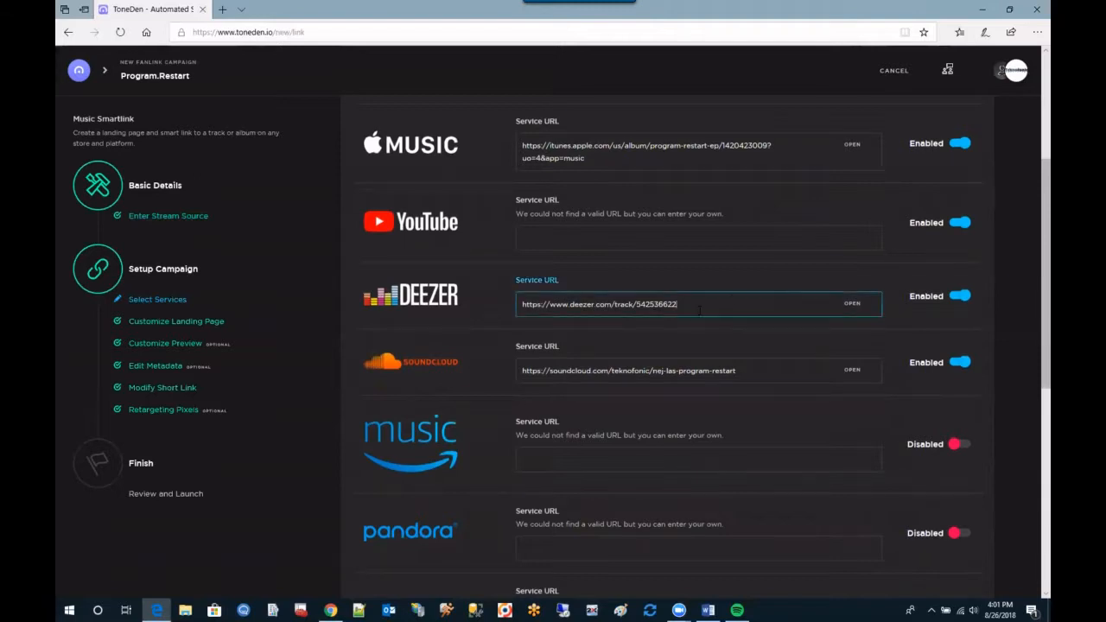
{"action": "left_click", "coordinate": [585, 371]}
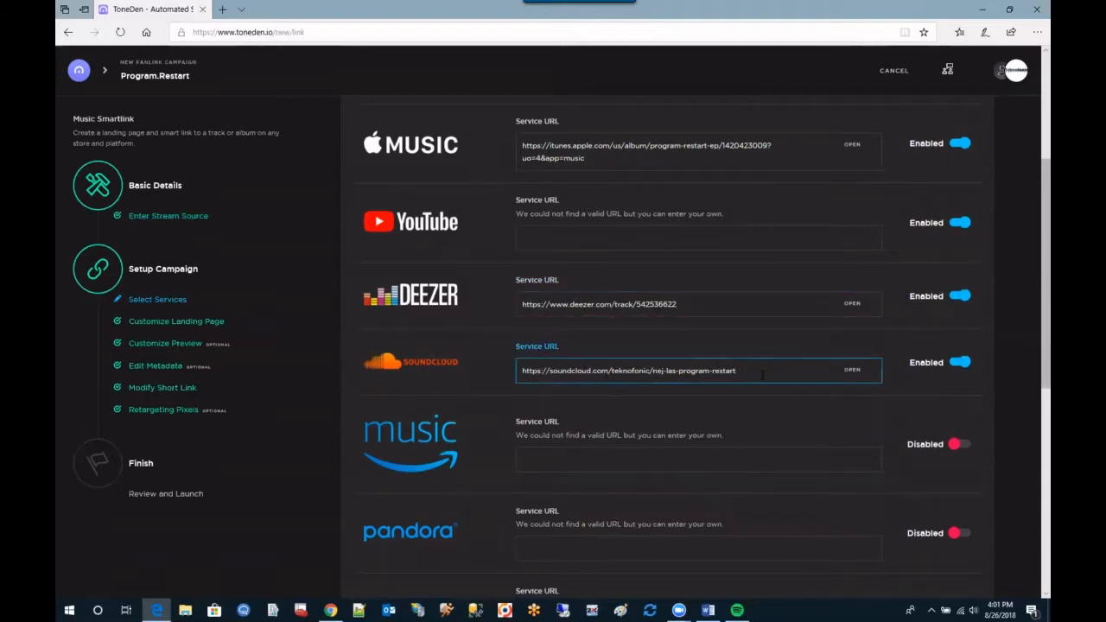
{"action": "scroll", "coordinate": [592, 388], "scroll_direction": "down", "scroll_amount": 1}
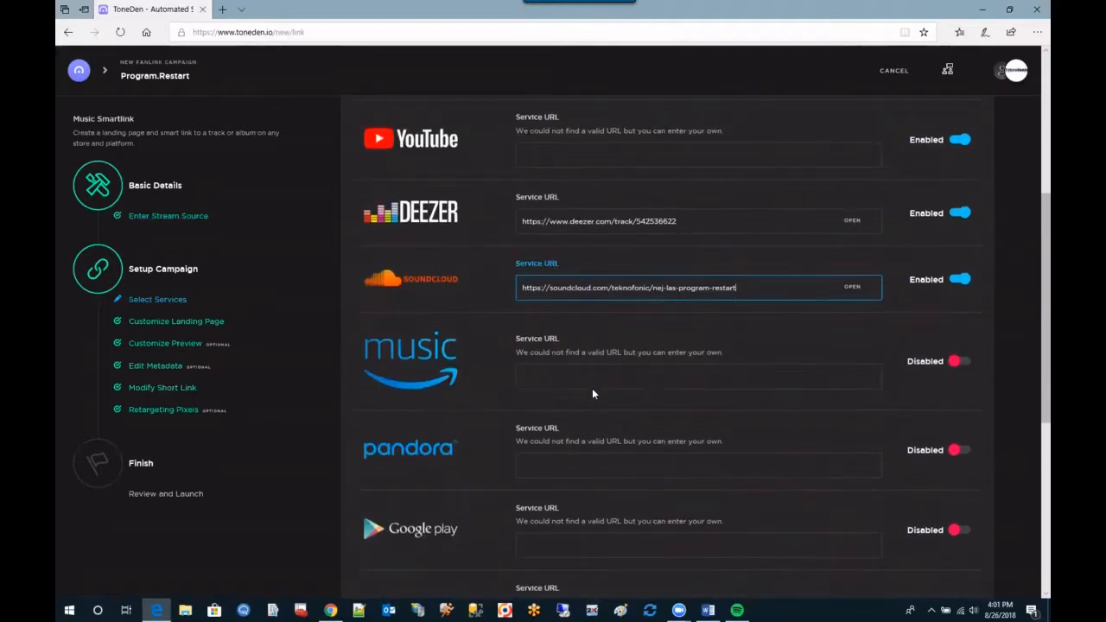
{"action": "left_click", "coordinate": [592, 384]}
{"action": "scroll", "coordinate": [636, 369], "scroll_direction": "down", "scroll_amount": 1}
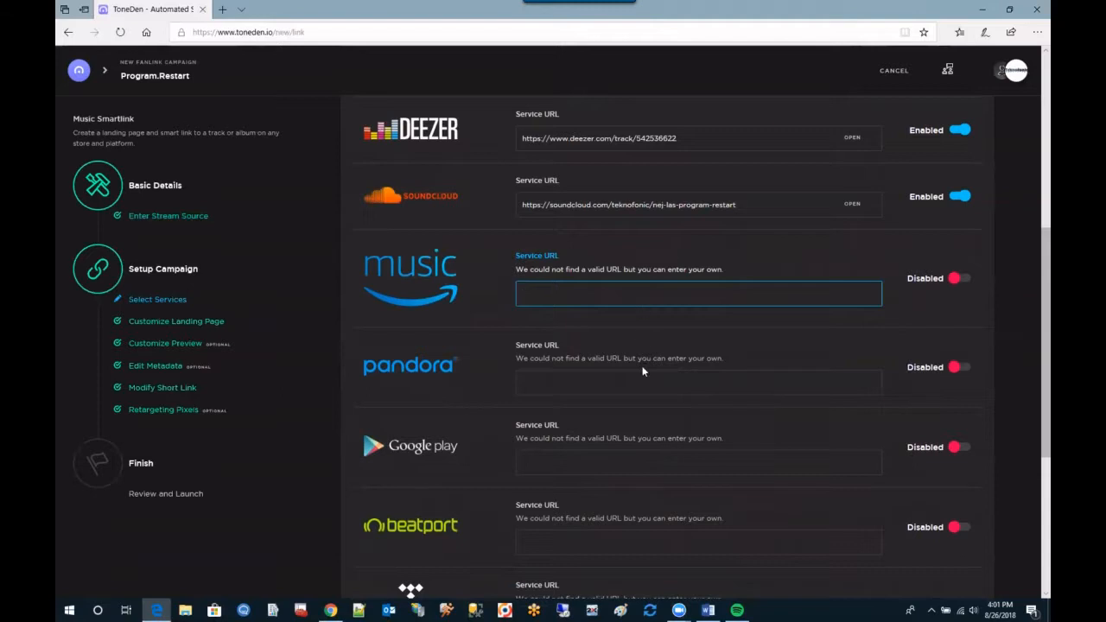
{"action": "scroll", "coordinate": [643, 389], "scroll_direction": "down", "scroll_amount": 2}
{"action": "left_click", "coordinate": [572, 375]}
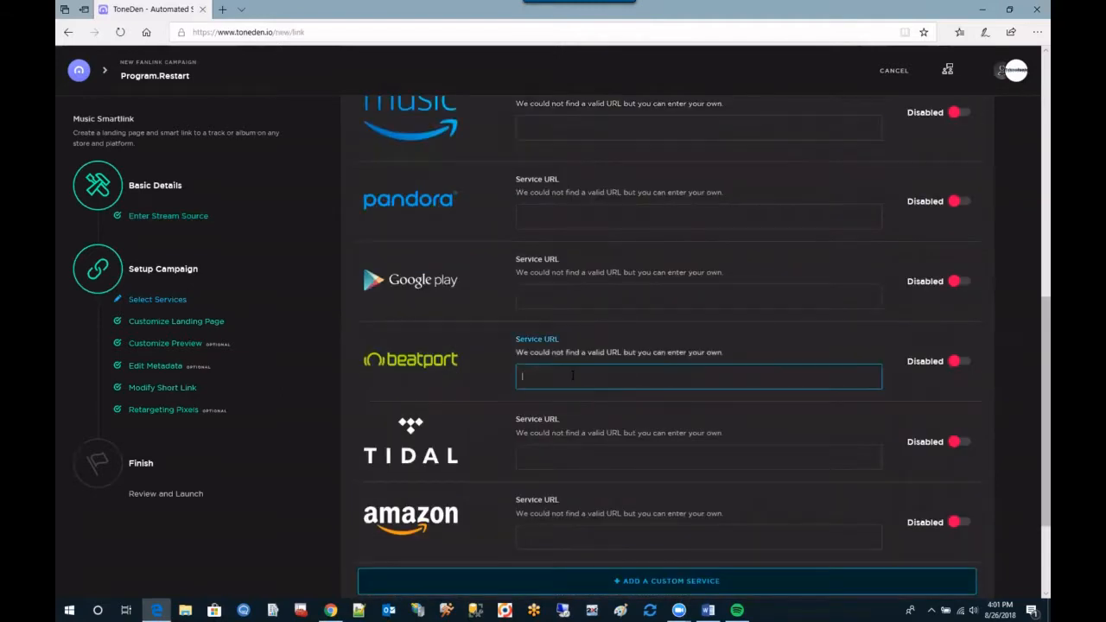
{"action": "scroll", "coordinate": [572, 375], "scroll_direction": "up", "scroll_amount": 3}
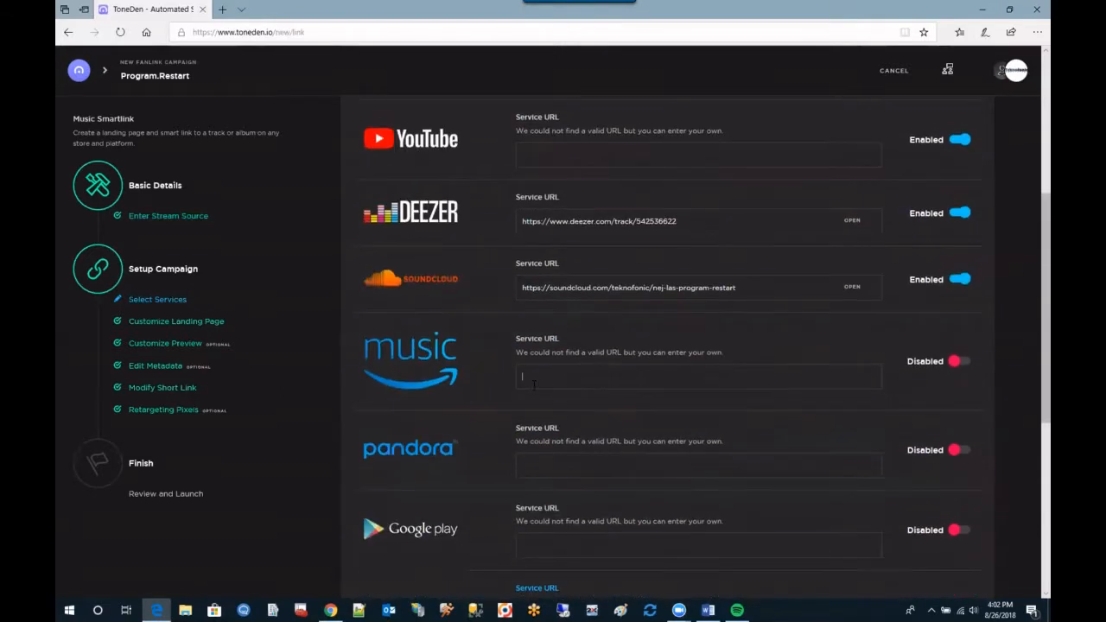
{"action": "left_click", "coordinate": [535, 384]}
{"action": "scroll", "coordinate": [548, 402], "scroll_direction": "down", "scroll_amount": 1}
{"action": "left_click", "coordinate": [570, 380]}
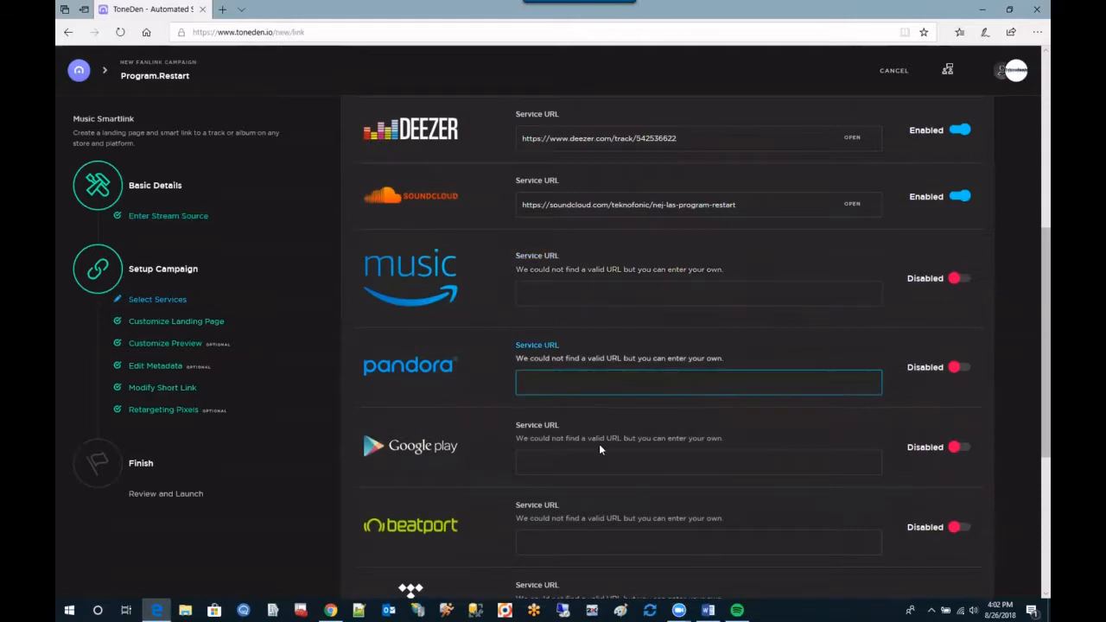
{"action": "scroll", "coordinate": [598, 443], "scroll_direction": "down", "scroll_amount": 2}
{"action": "left_click", "coordinate": [570, 297]}
{"action": "left_click", "coordinate": [560, 377]}
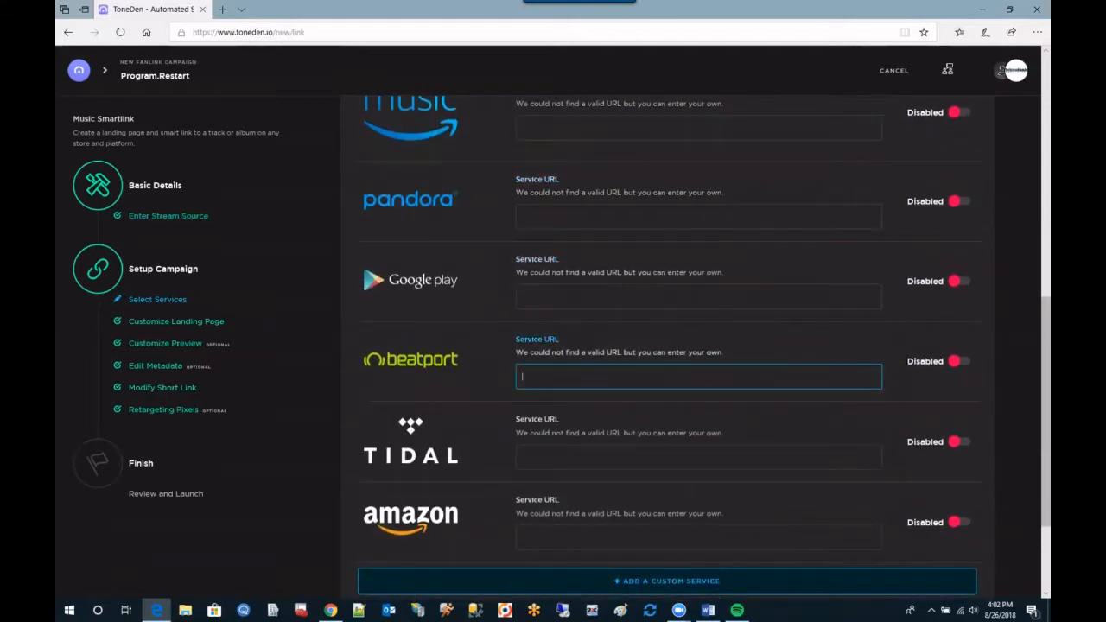
{"action": "left_click", "coordinate": [330, 610]}
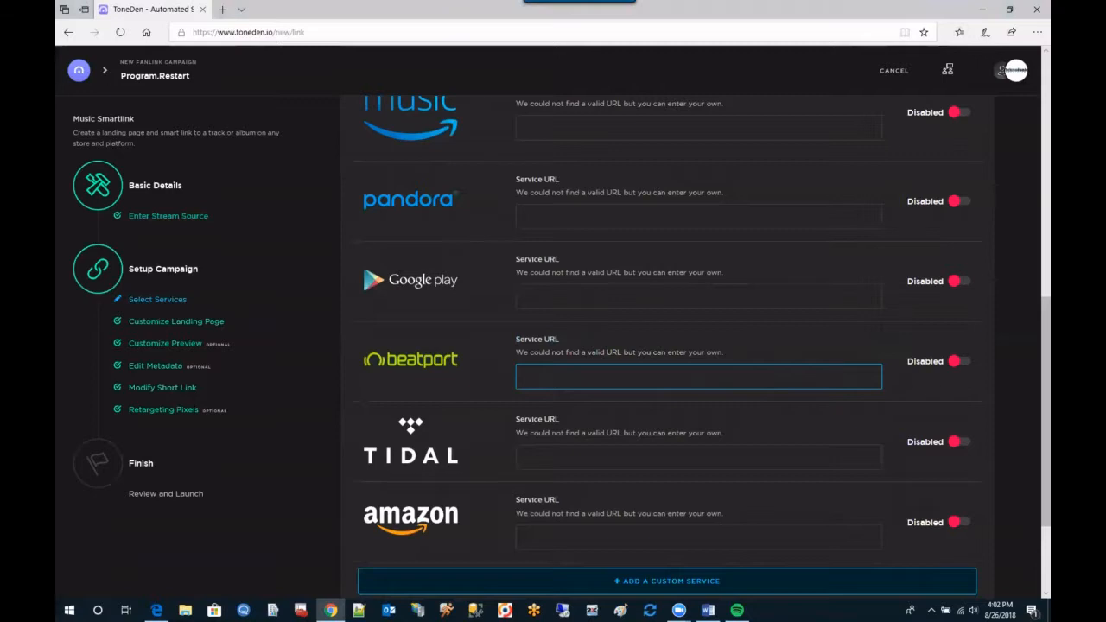
{"action": "left_click", "coordinate": [595, 377]}
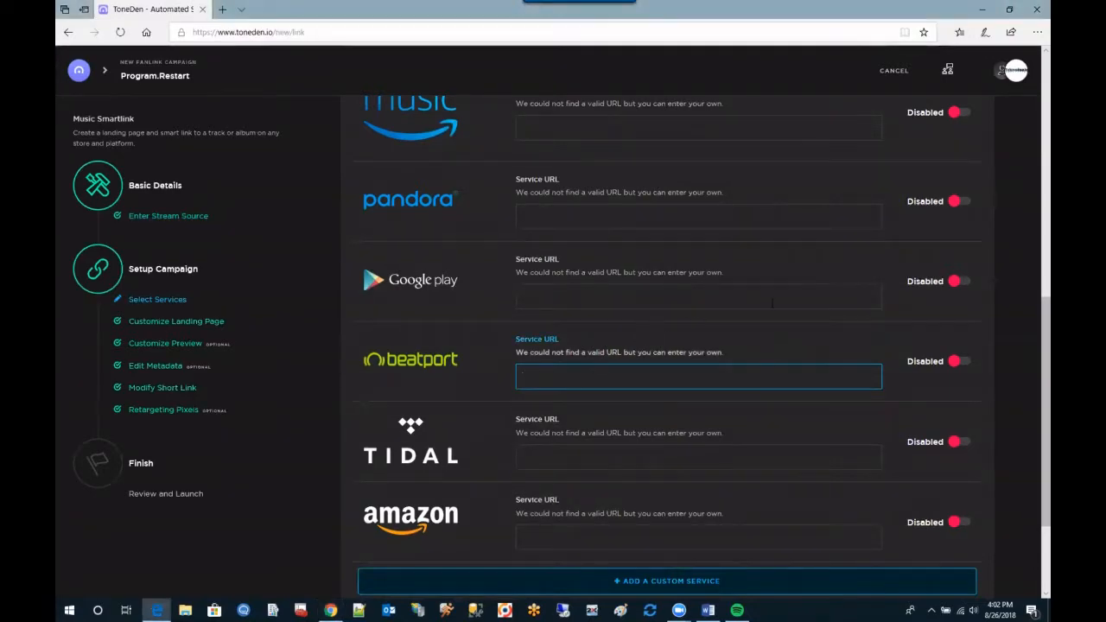
{"action": "type", "text": "https://www.beatport.com/release/program-restart/2357948"}
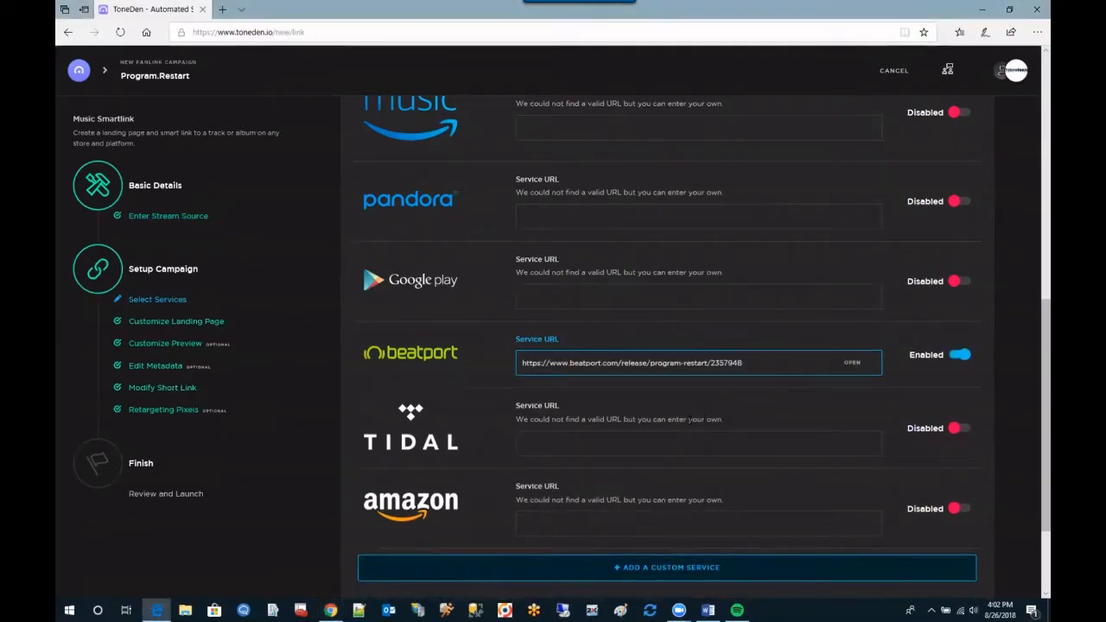
{"action": "left_click", "coordinate": [683, 437]}
{"action": "scroll", "coordinate": [605, 389], "scroll_direction": "down", "scroll_amount": 1}
{"action": "left_click", "coordinate": [479, 327]}
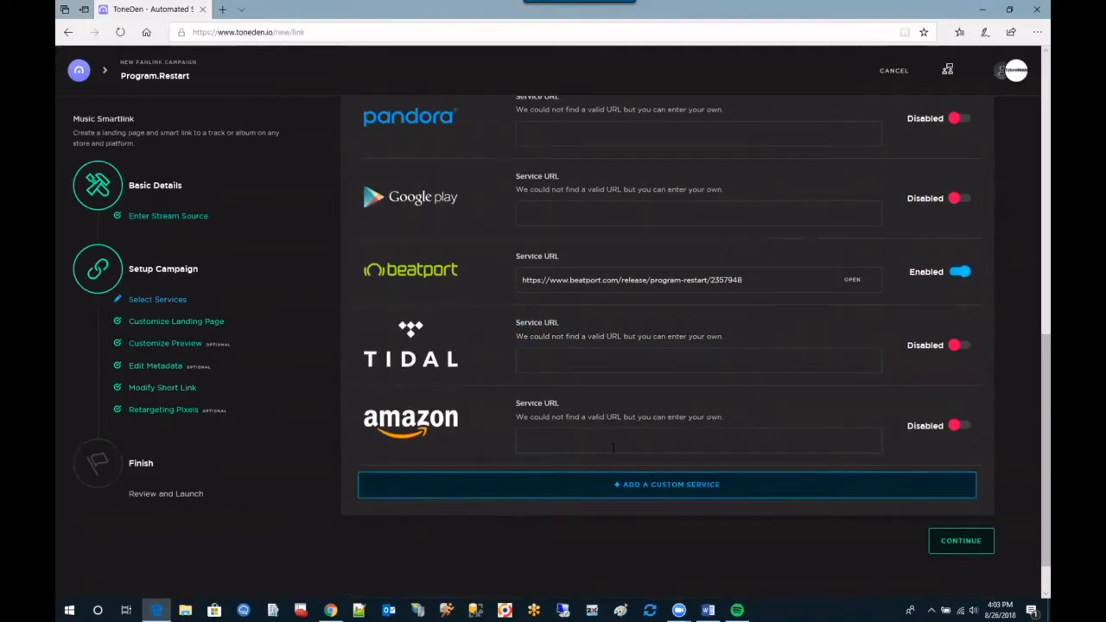
{"action": "scroll", "coordinate": [613, 446], "scroll_direction": "up", "scroll_amount": 3}
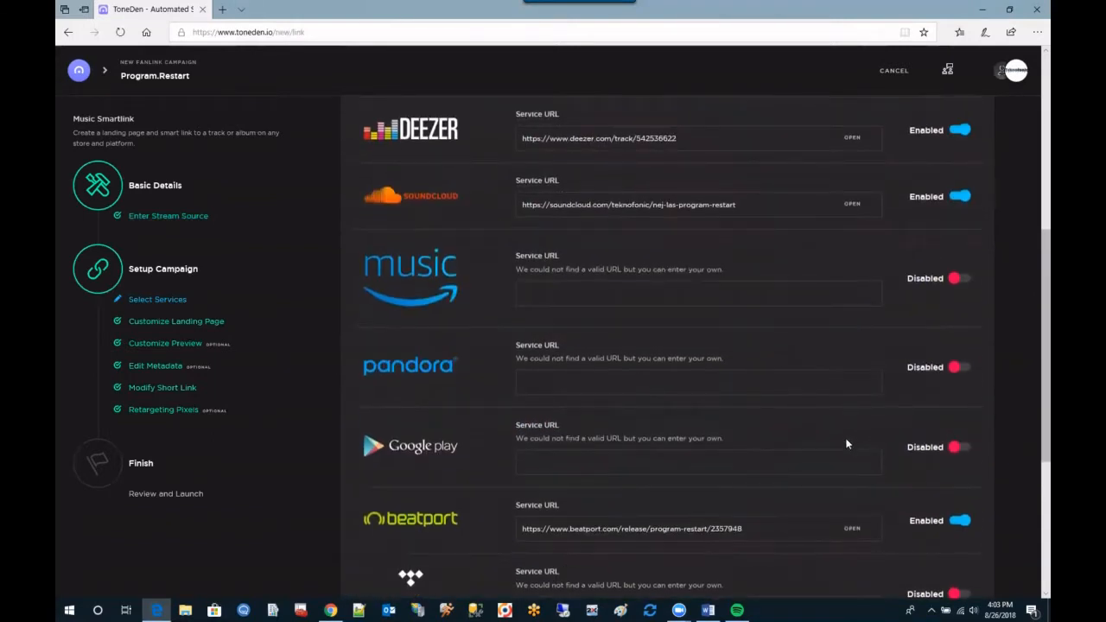
Step: Review the list of service links and accept it, proceeding to the landing page customization
{"action": "scroll", "coordinate": [847, 445], "scroll_direction": "down", "scroll_amount": 3}
{"action": "scroll", "coordinate": [560, 456], "scroll_direction": "up", "scroll_amount": 6}
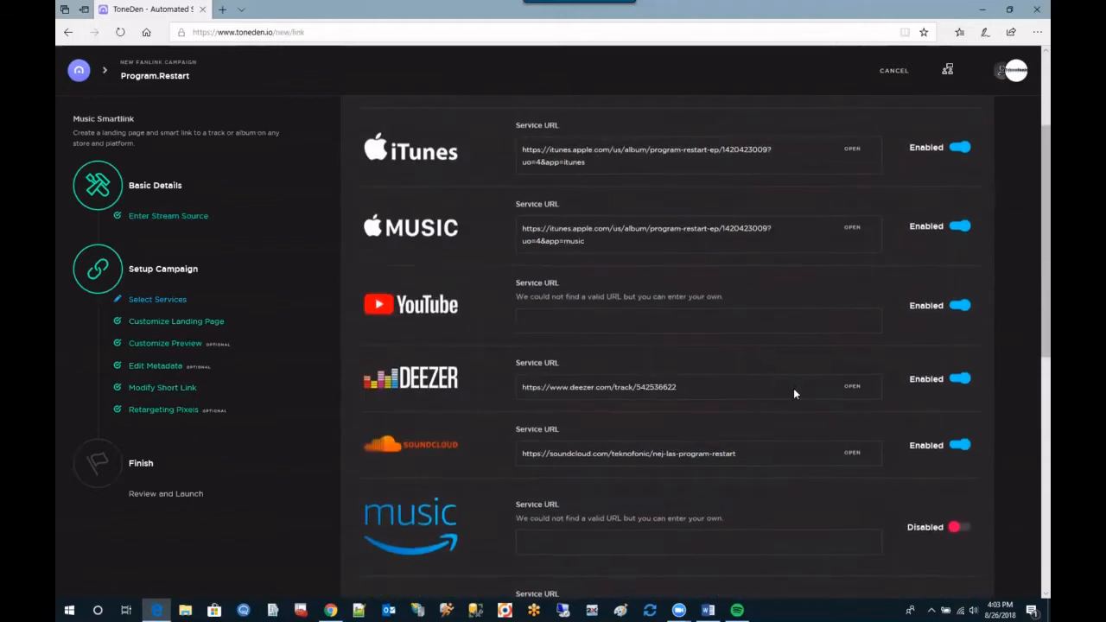
{"action": "scroll", "coordinate": [793, 393], "scroll_direction": "down", "scroll_amount": 10}
{"action": "scroll", "coordinate": [662, 528], "scroll_direction": "up", "scroll_amount": 1}
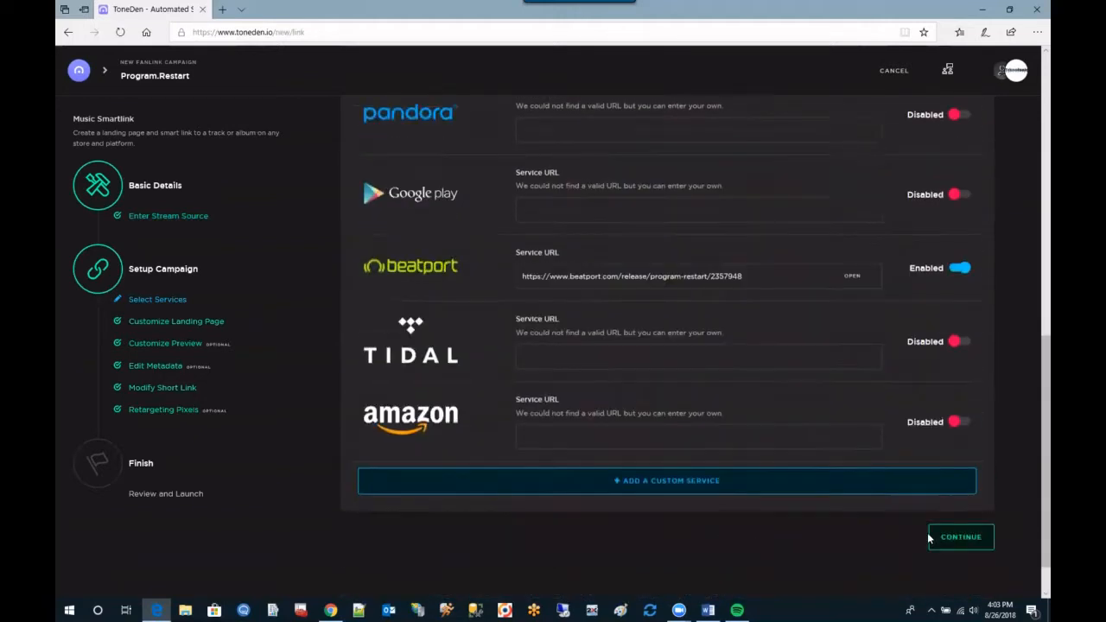
{"action": "left_click", "coordinate": [951, 575]}
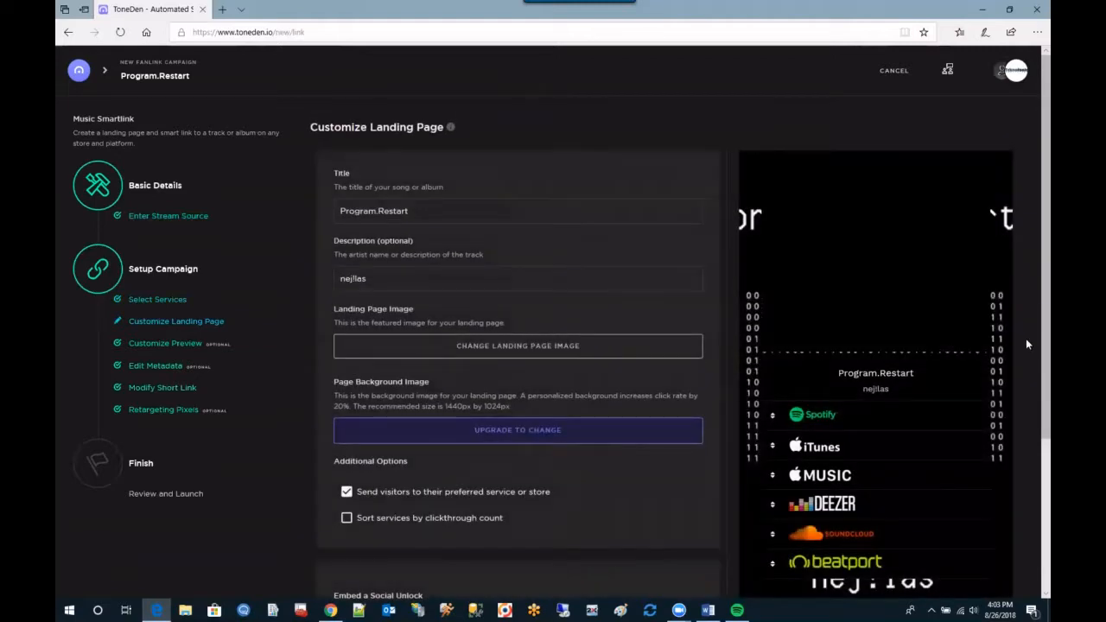
Step: Examine the landing page's title, description, image and additional options alongside the preview with its list of services
{"action": "scroll", "coordinate": [1023, 295], "scroll_direction": "down", "scroll_amount": 1}
{"action": "scroll", "coordinate": [1024, 300], "scroll_direction": "up", "scroll_amount": 1}
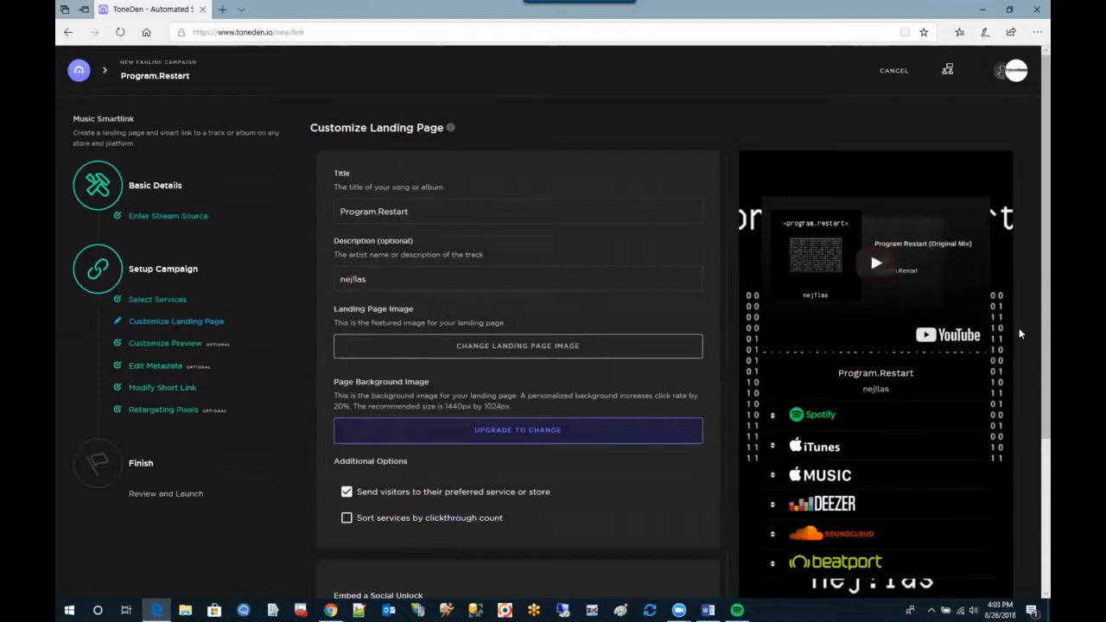
{"action": "scroll", "coordinate": [1019, 328], "scroll_direction": "down", "scroll_amount": 1}
{"action": "scroll", "coordinate": [1028, 374], "scroll_direction": "up", "scroll_amount": 1}
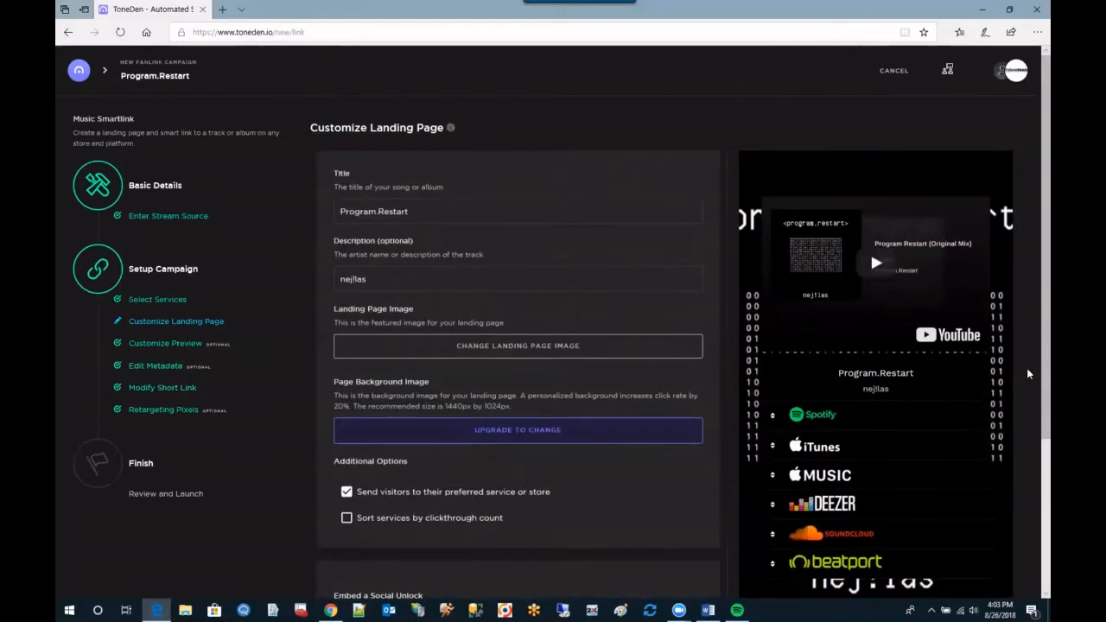
{"action": "scroll", "coordinate": [989, 203], "scroll_direction": "down", "scroll_amount": 1}
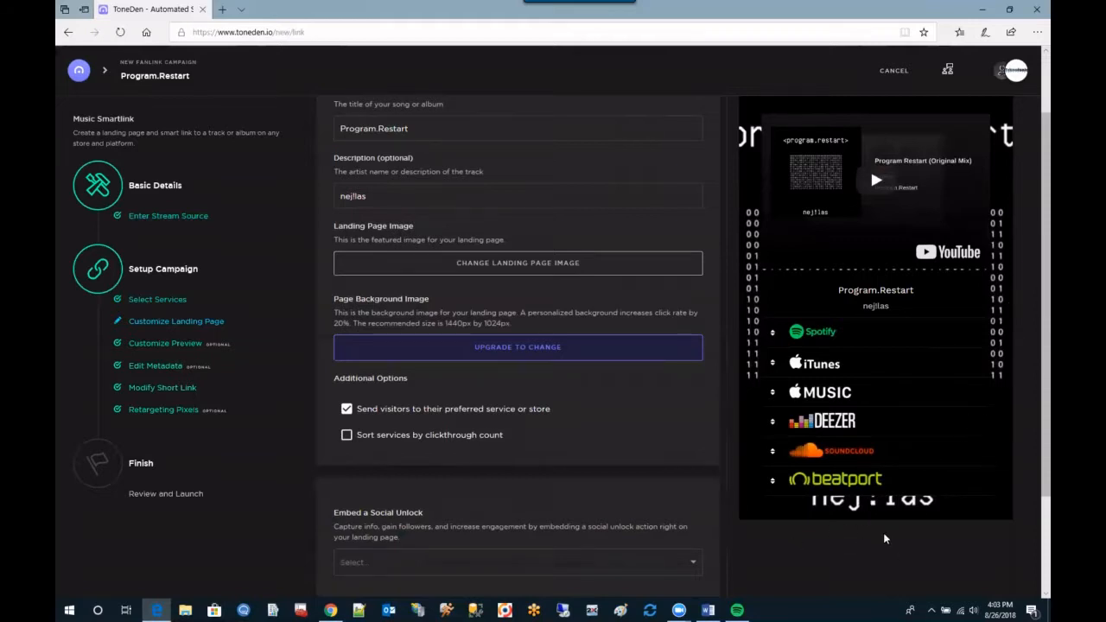
{"action": "scroll", "coordinate": [884, 538], "scroll_direction": "down", "scroll_amount": 1}
{"action": "scroll", "coordinate": [945, 467], "scroll_direction": "up", "scroll_amount": 1}
{"action": "scroll", "coordinate": [829, 462], "scroll_direction": "up", "scroll_amount": 1}
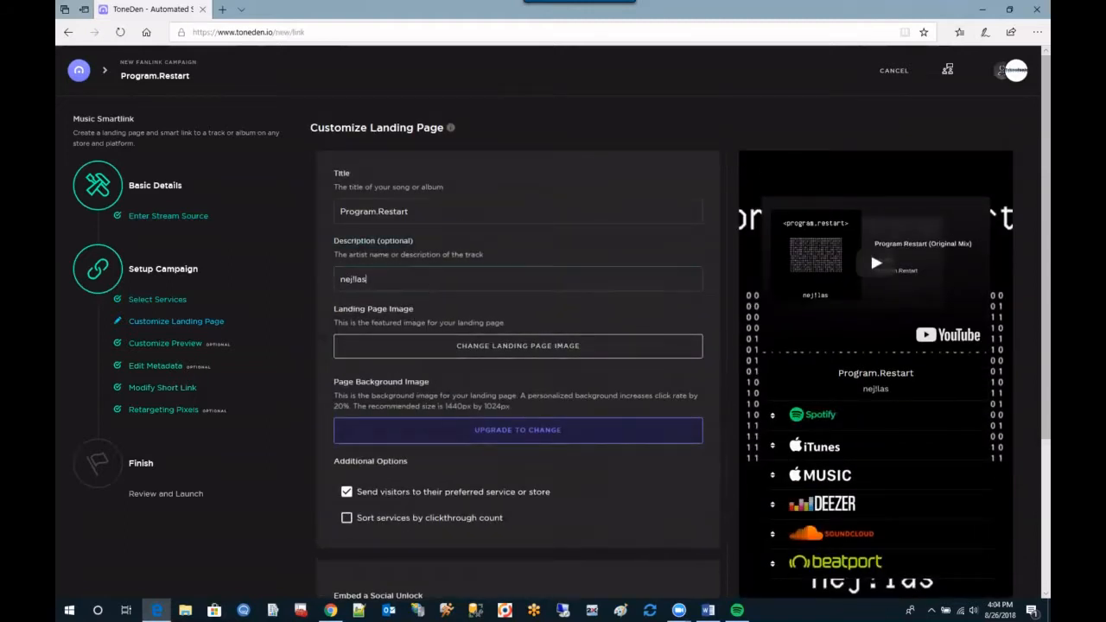
{"action": "left_click", "coordinate": [438, 213]}
{"action": "scroll", "coordinate": [438, 212], "scroll_direction": "down", "scroll_amount": 1}
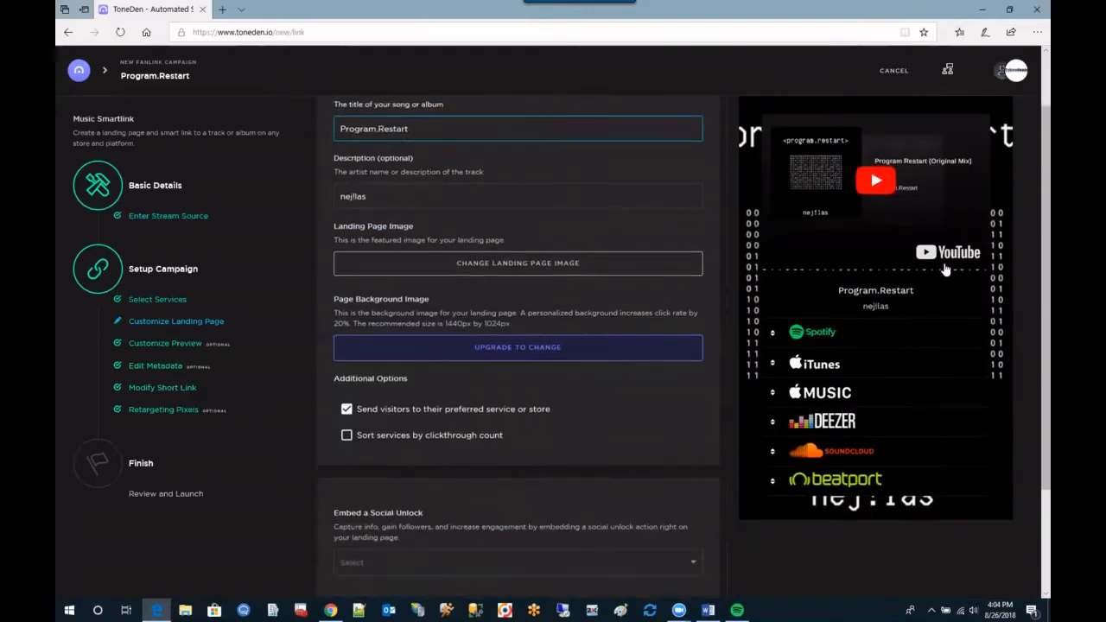
{"action": "scroll", "coordinate": [438, 259], "scroll_direction": "up", "scroll_amount": 1}
{"action": "scroll", "coordinate": [443, 347], "scroll_direction": "down", "scroll_amount": 3}
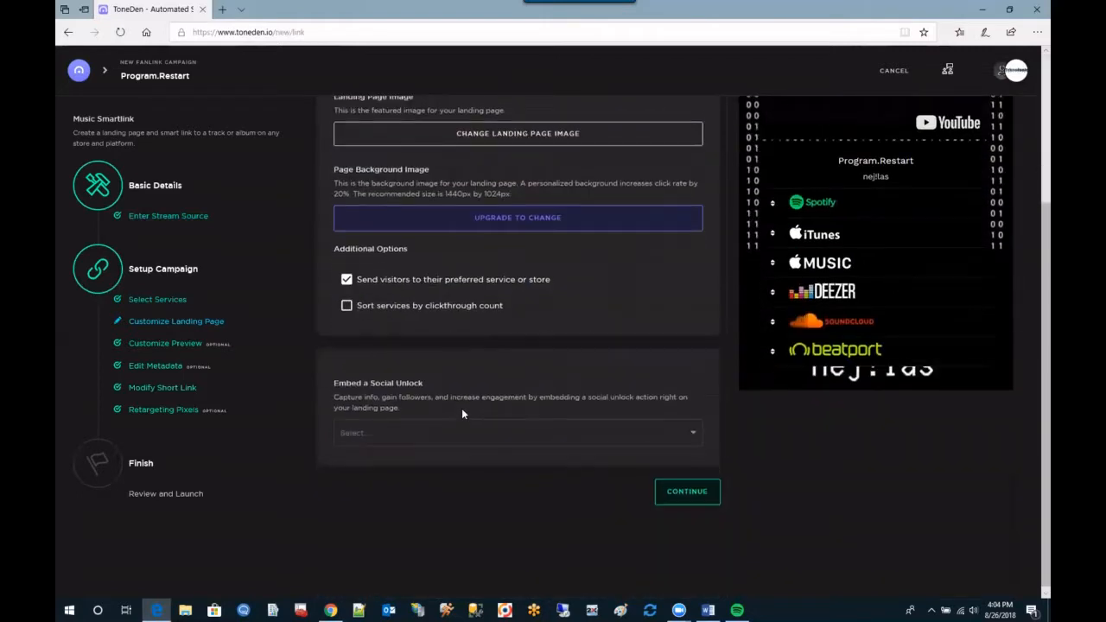
Step: Check the choices available for embedding a social unlock on the landing page
{"action": "left_click", "coordinate": [428, 429]}
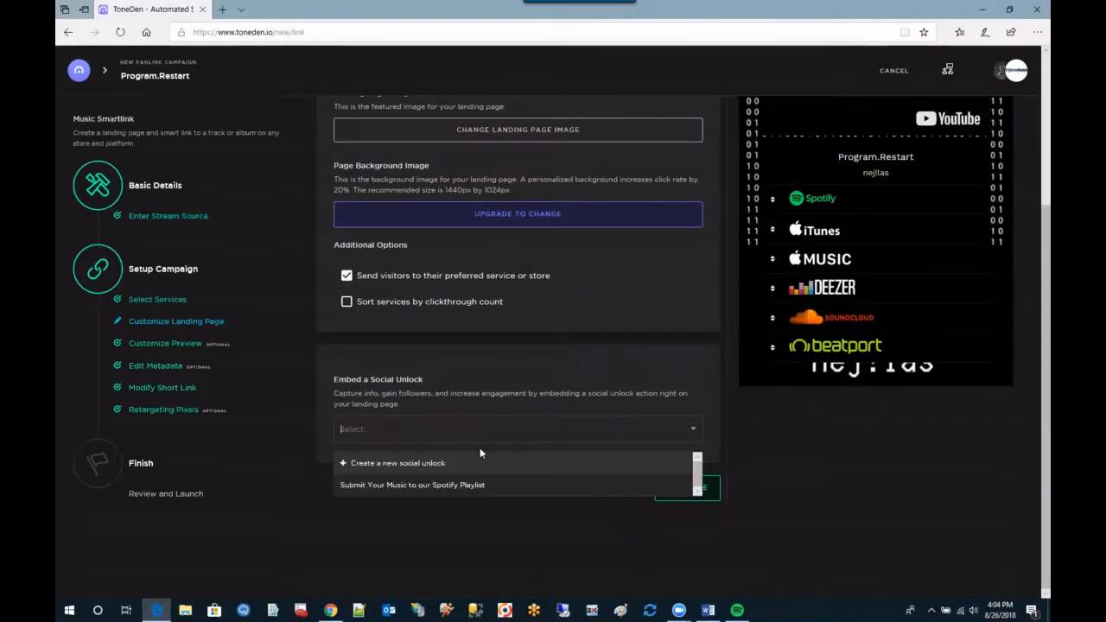
{"action": "left_click", "coordinate": [486, 385]}
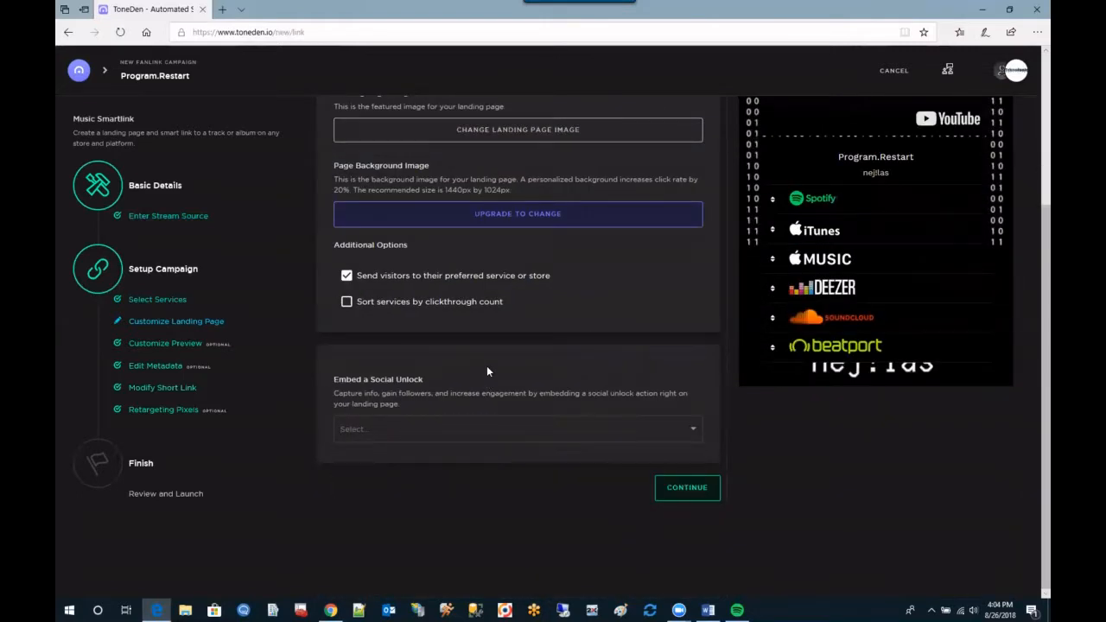
{"action": "scroll", "coordinate": [501, 484], "scroll_direction": "up", "scroll_amount": 2}
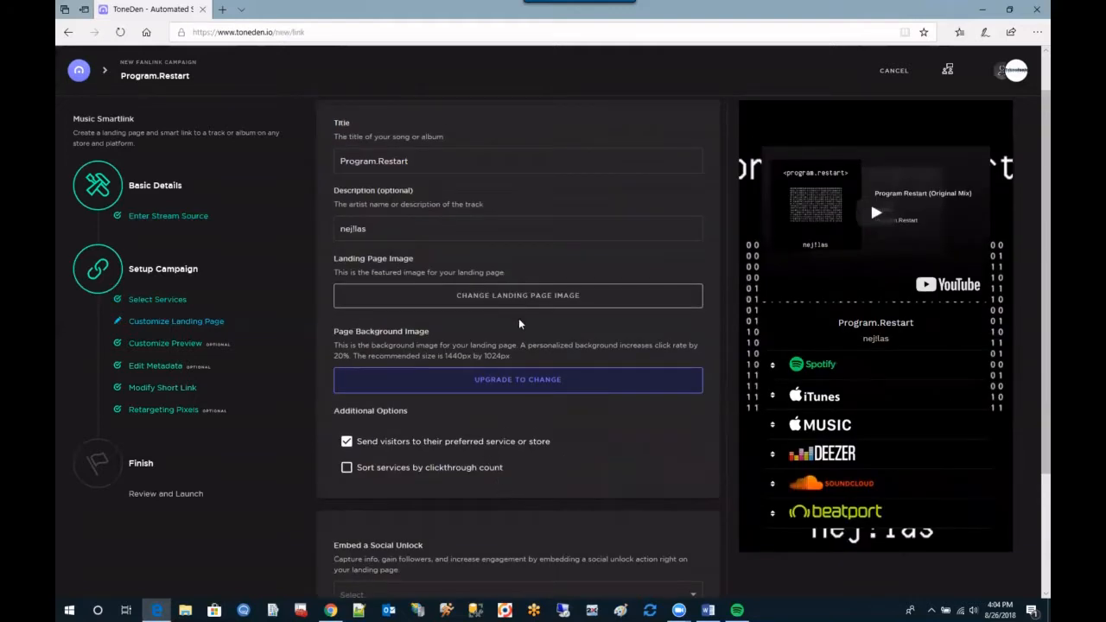
{"action": "scroll", "coordinate": [460, 553], "scroll_direction": "down", "scroll_amount": 2}
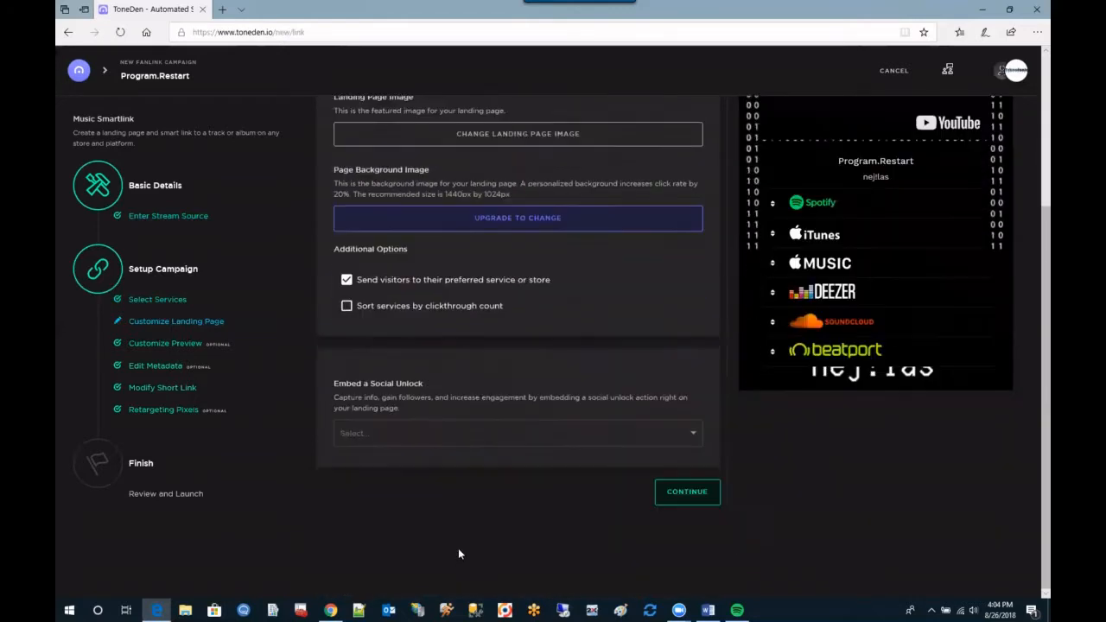
{"action": "left_click", "coordinate": [451, 431]}
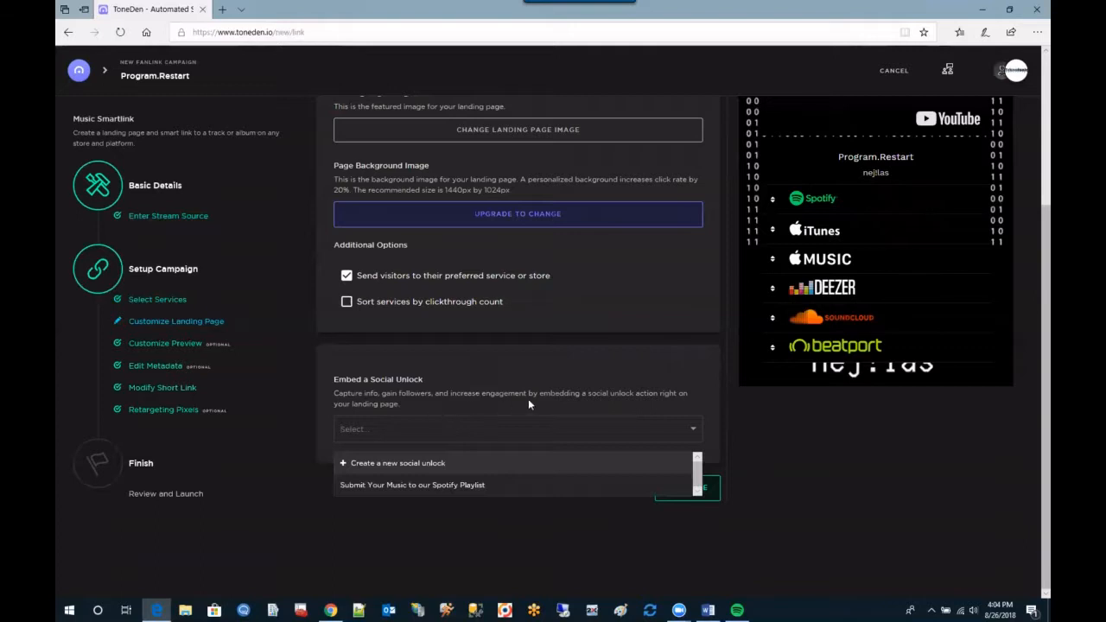
{"action": "scroll", "coordinate": [519, 466], "scroll_direction": "up", "scroll_amount": 3}
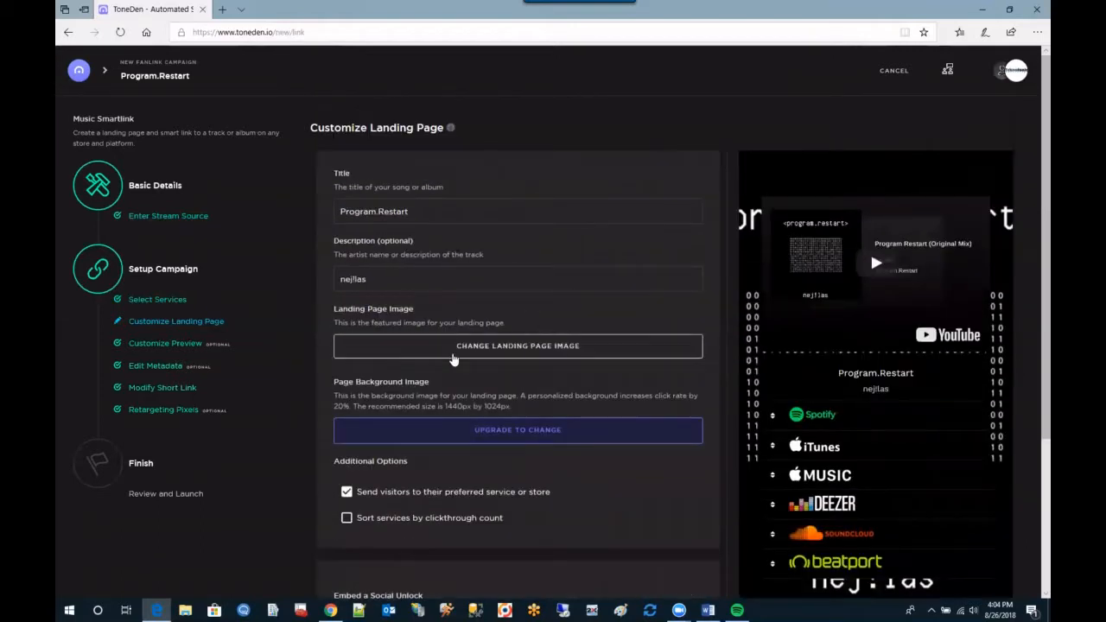
Step: Accept the landing page settings without embedding a social unlock and proceed to the preview customization
{"action": "scroll", "coordinate": [345, 494], "scroll_direction": "down", "scroll_amount": 1}
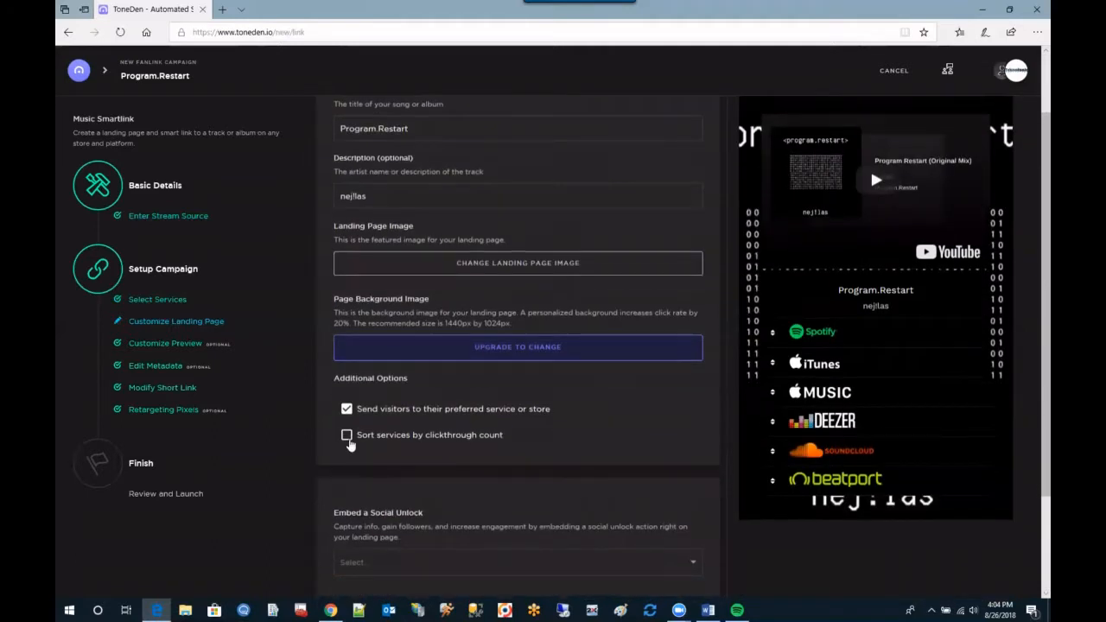
{"action": "left_click", "coordinate": [388, 199]}
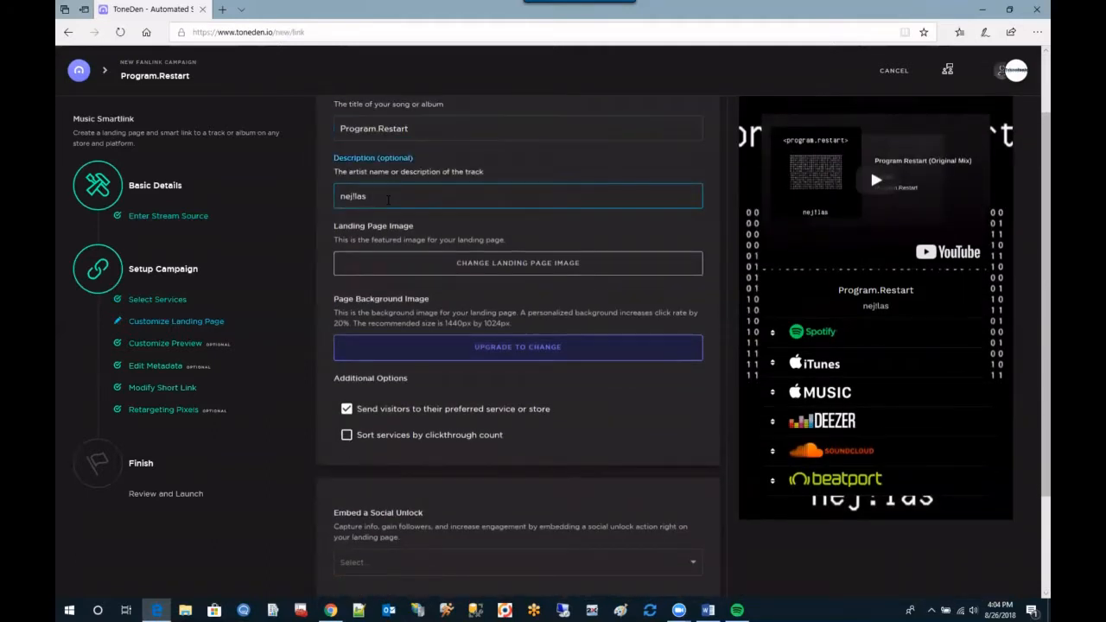
{"action": "left_click", "coordinate": [384, 220]}
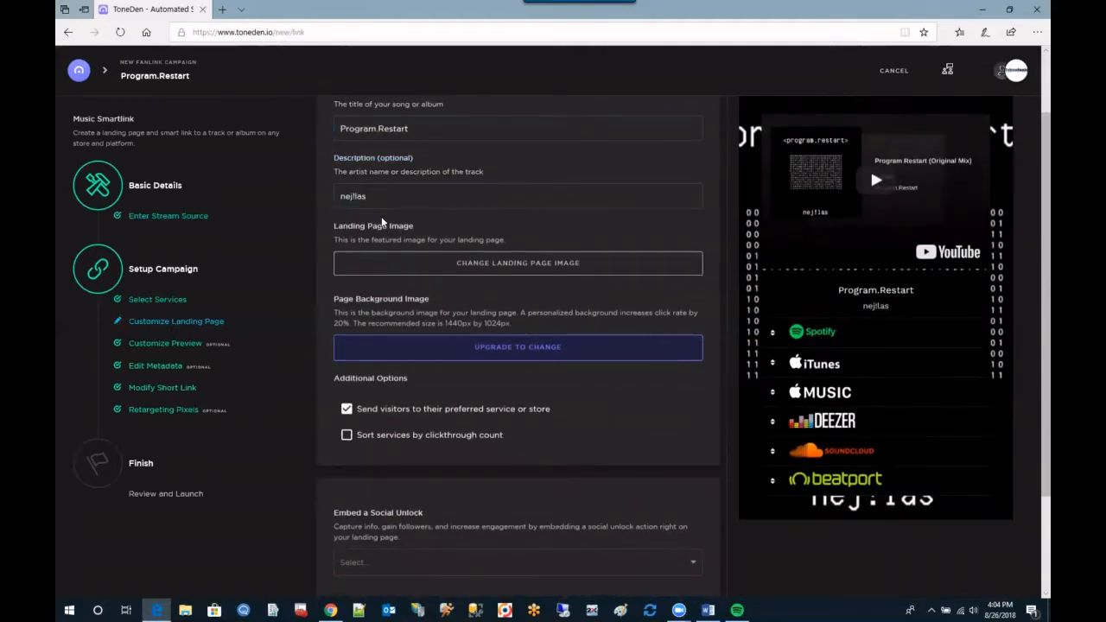
{"action": "scroll", "coordinate": [439, 410], "scroll_direction": "down", "scroll_amount": 1}
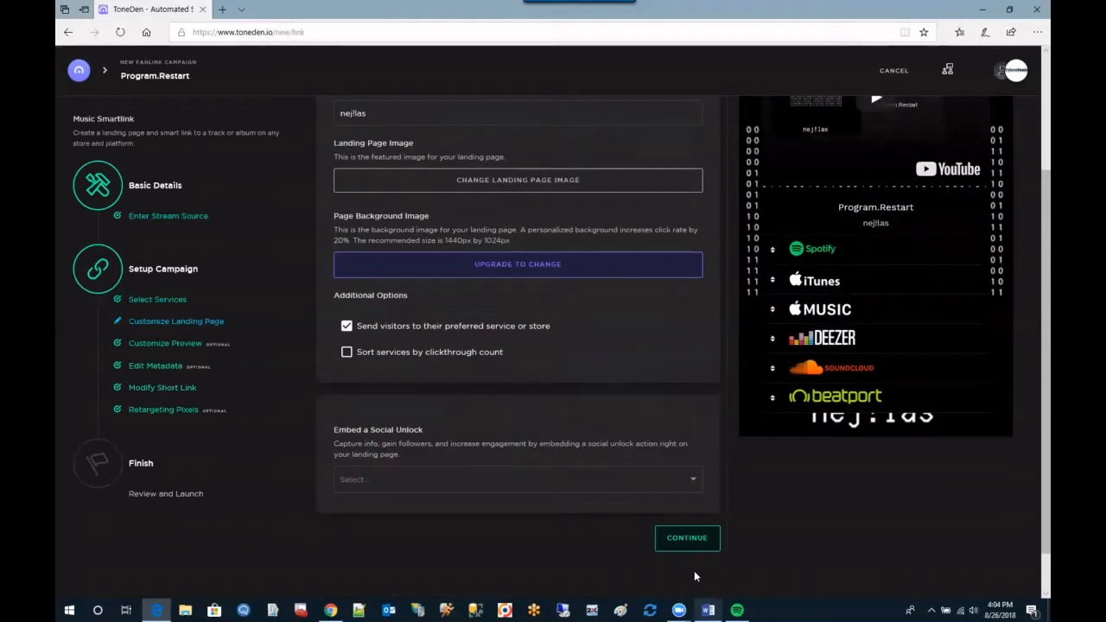
{"action": "left_click", "coordinate": [689, 492]}
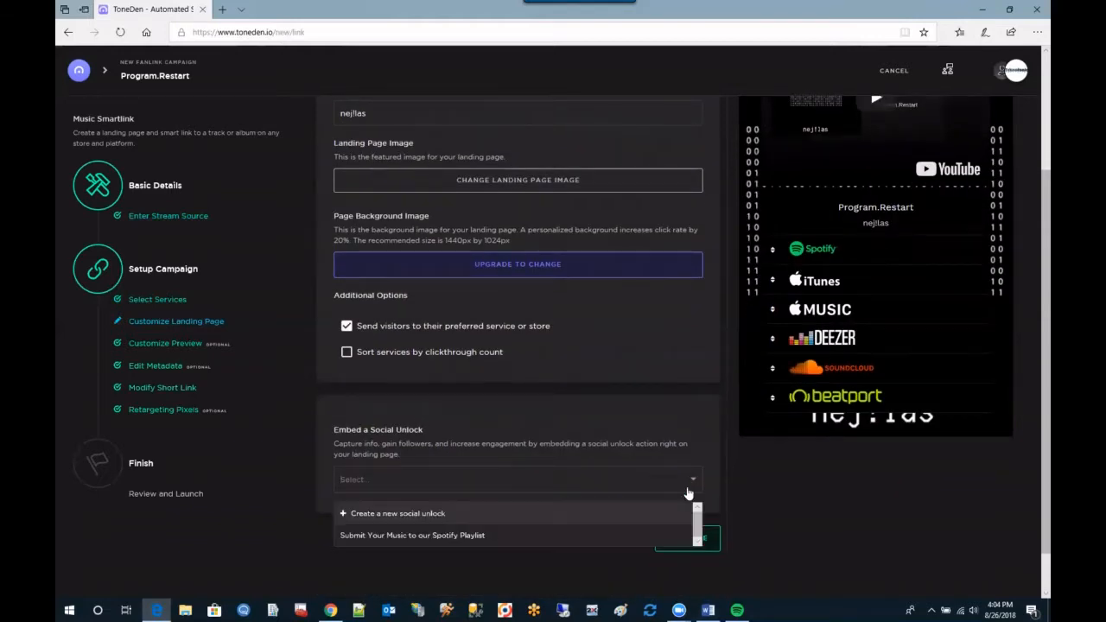
{"action": "left_click", "coordinate": [774, 480]}
{"action": "left_click", "coordinate": [697, 540]}
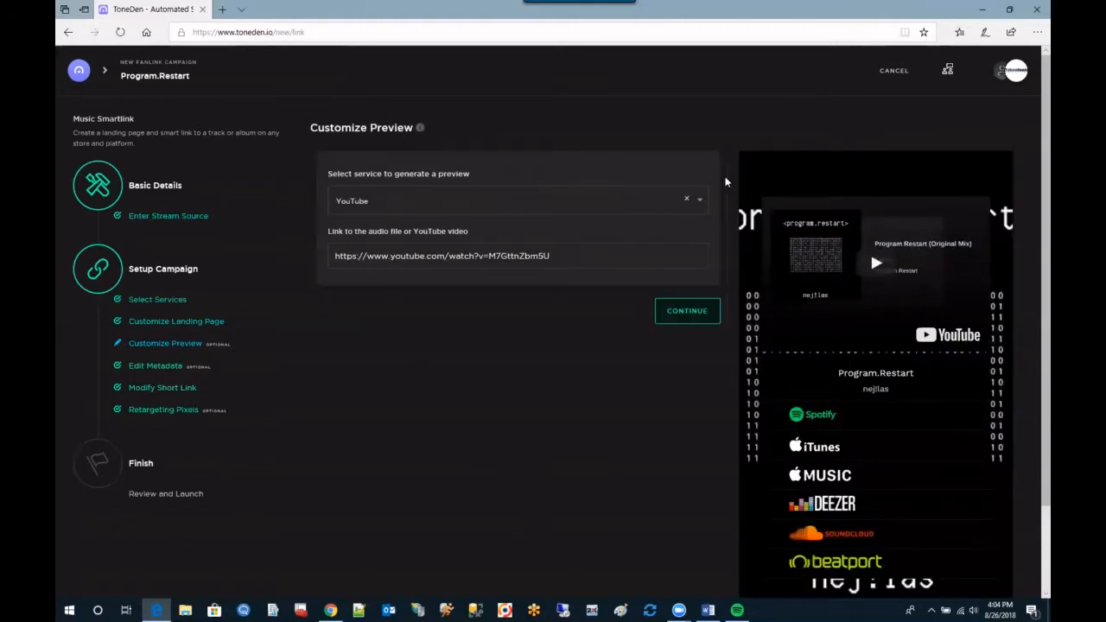
Step: Choose SoundCloud as the service that generates the preview and check the updated landing page preview
{"action": "left_click", "coordinate": [700, 199]}
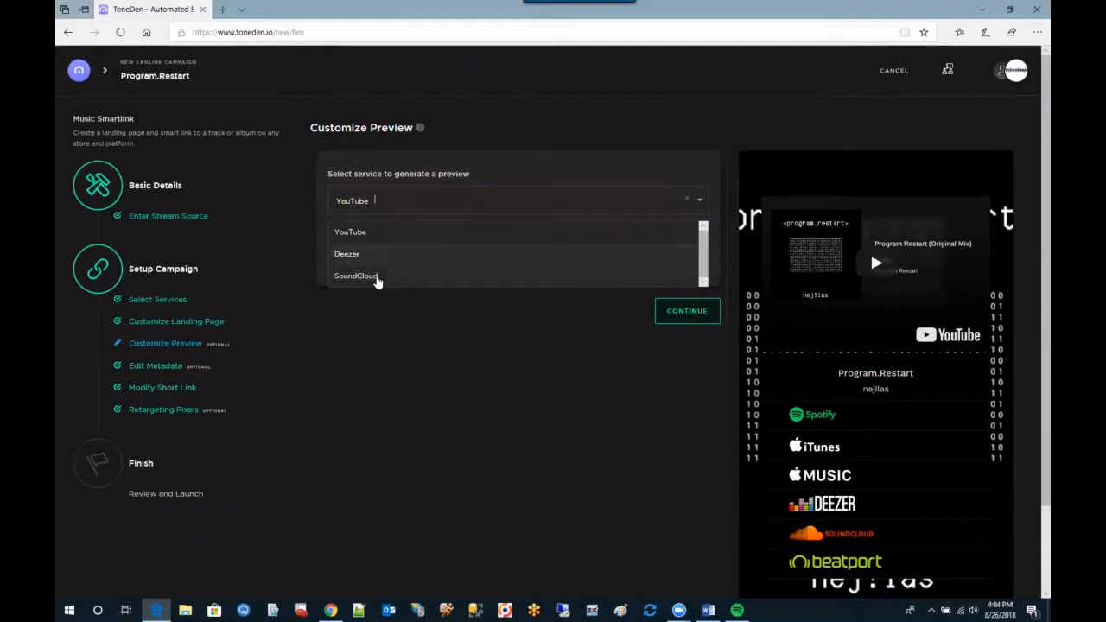
{"action": "left_click", "coordinate": [377, 276]}
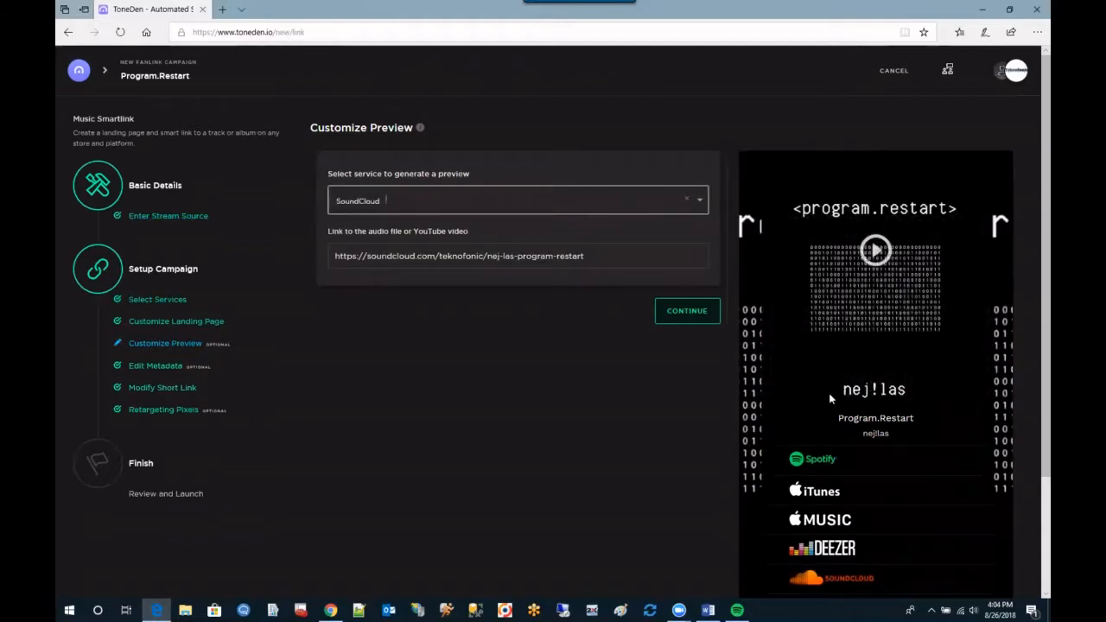
{"action": "scroll", "coordinate": [912, 295], "scroll_direction": "down", "scroll_amount": 1}
{"action": "scroll", "coordinate": [571, 353], "scroll_direction": "up", "scroll_amount": 1}
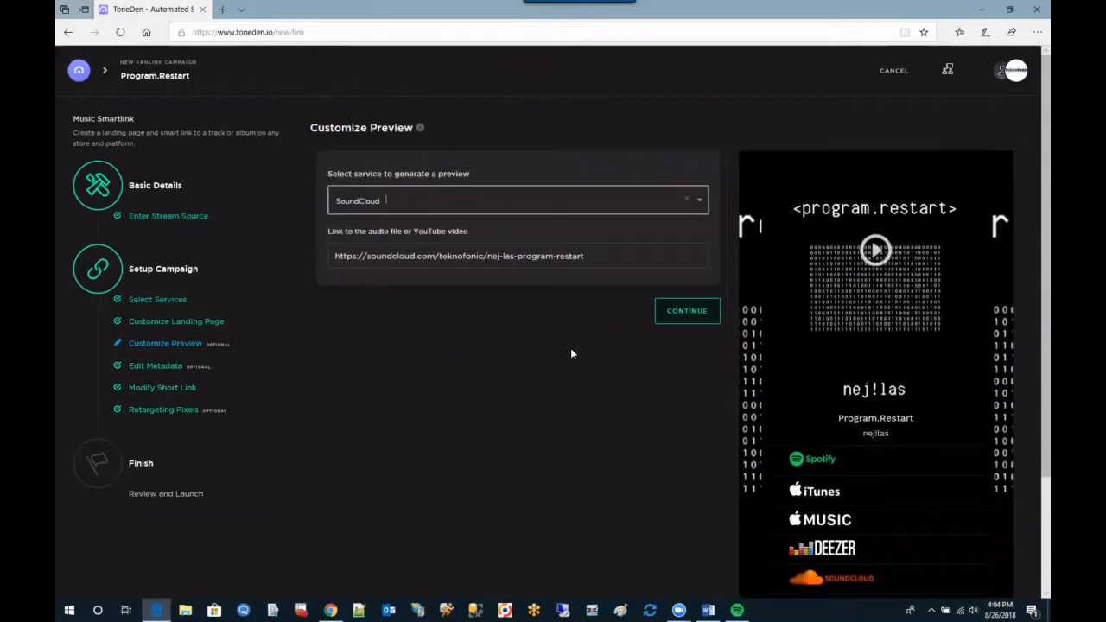
Step: Accept the preview choice and the existing metadata title and description, proceeding to the short link settings
{"action": "left_click", "coordinate": [688, 313]}
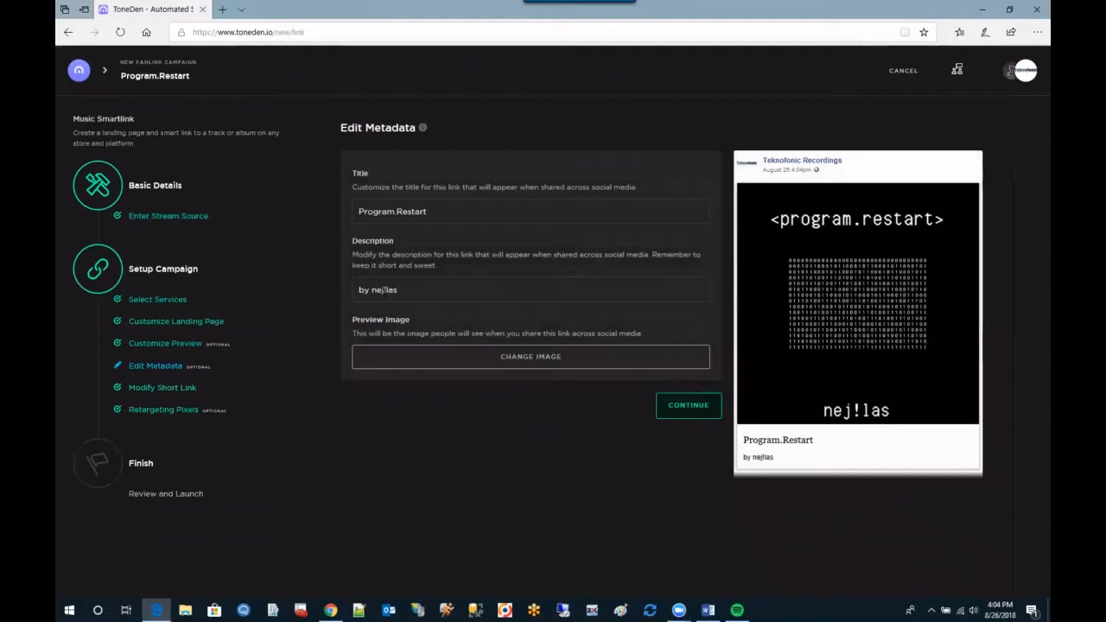
{"action": "left_click", "coordinate": [413, 296]}
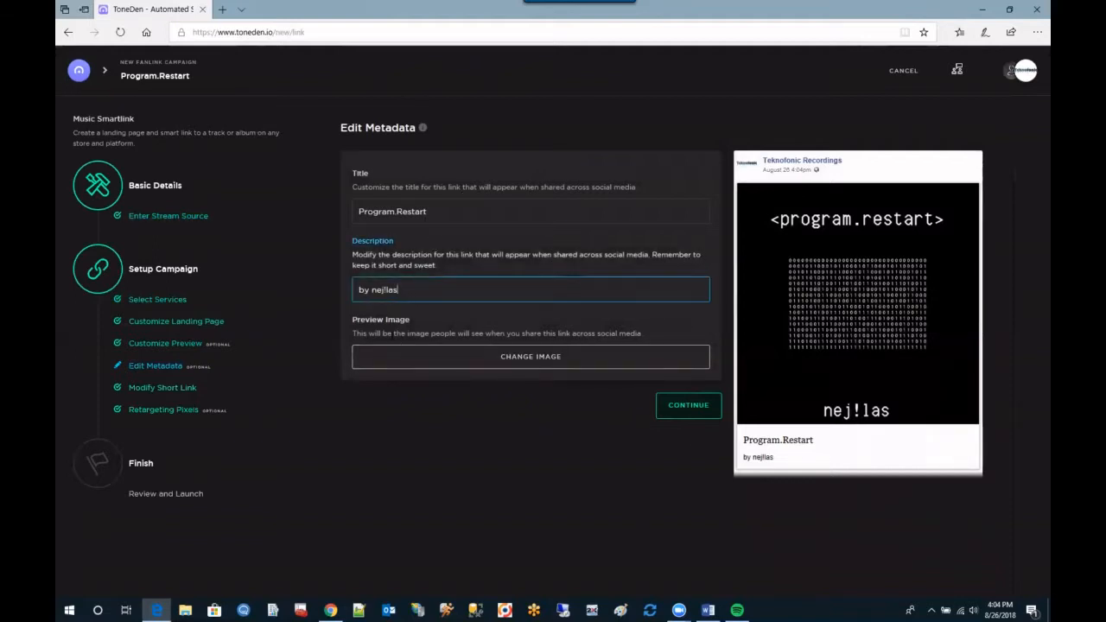
{"action": "left_click", "coordinate": [683, 409]}
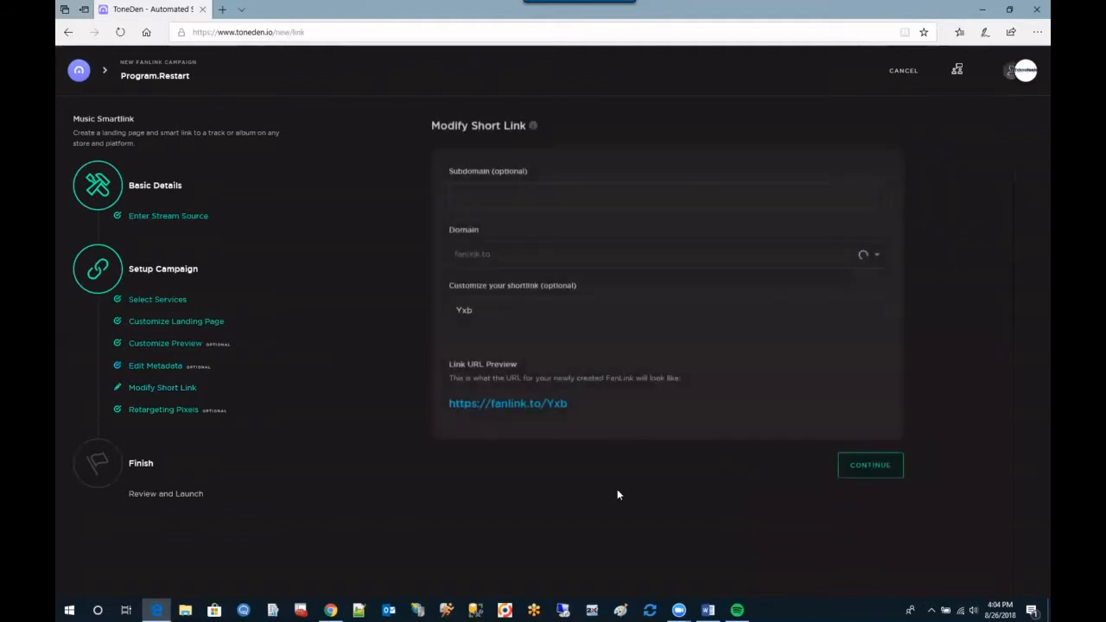
Step: Try to add a custom domain for the short link
{"action": "left_click", "coordinate": [531, 261]}
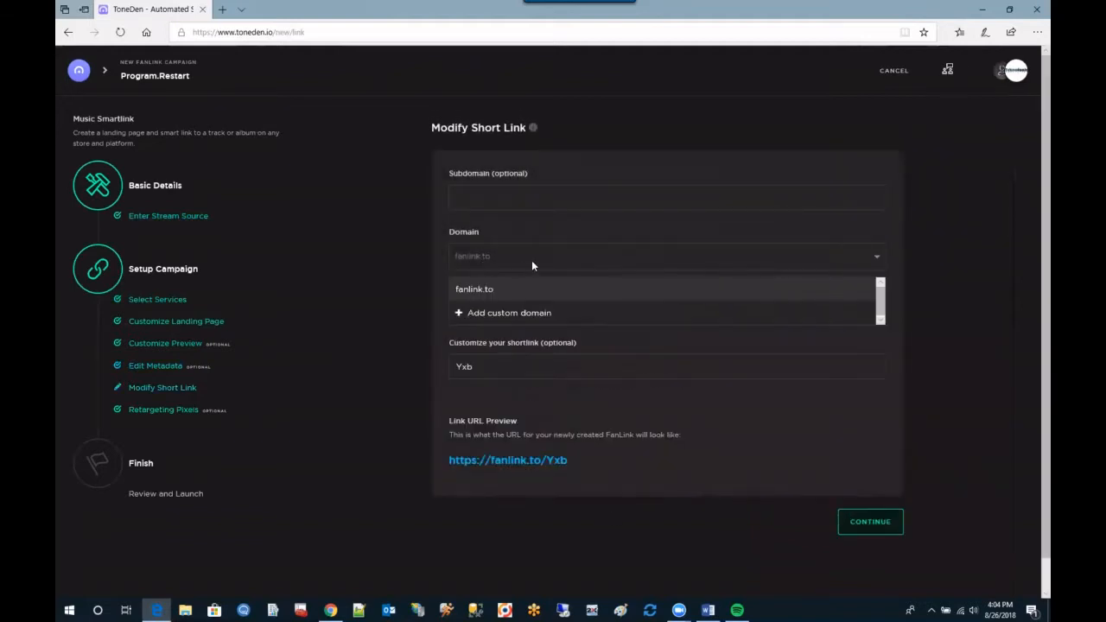
{"action": "left_click", "coordinate": [529, 316]}
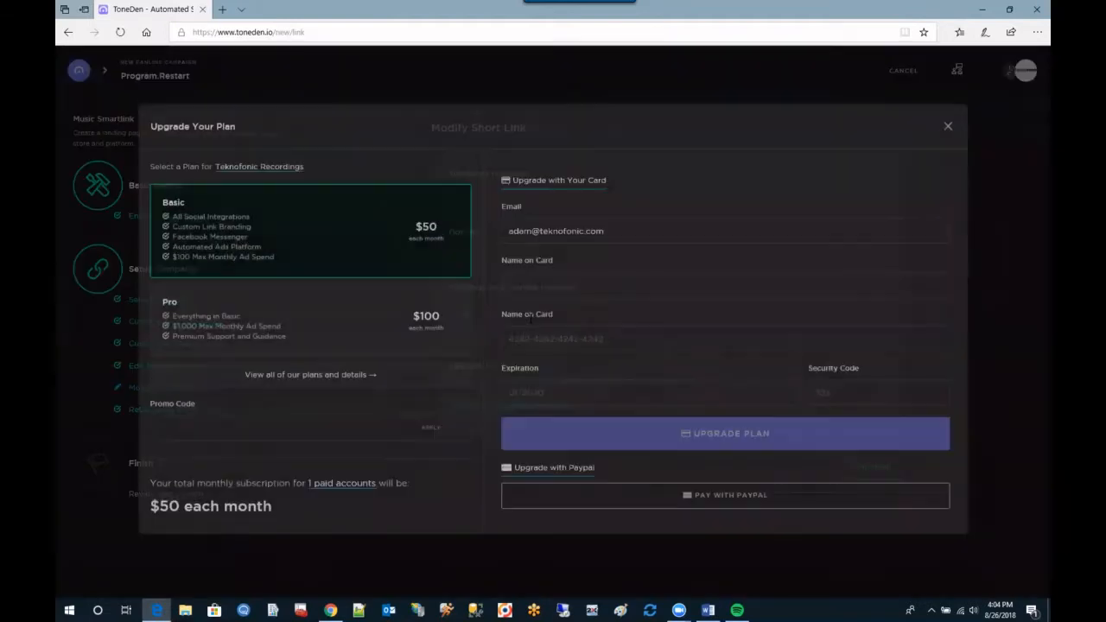
{"action": "left_click", "coordinate": [948, 131]}
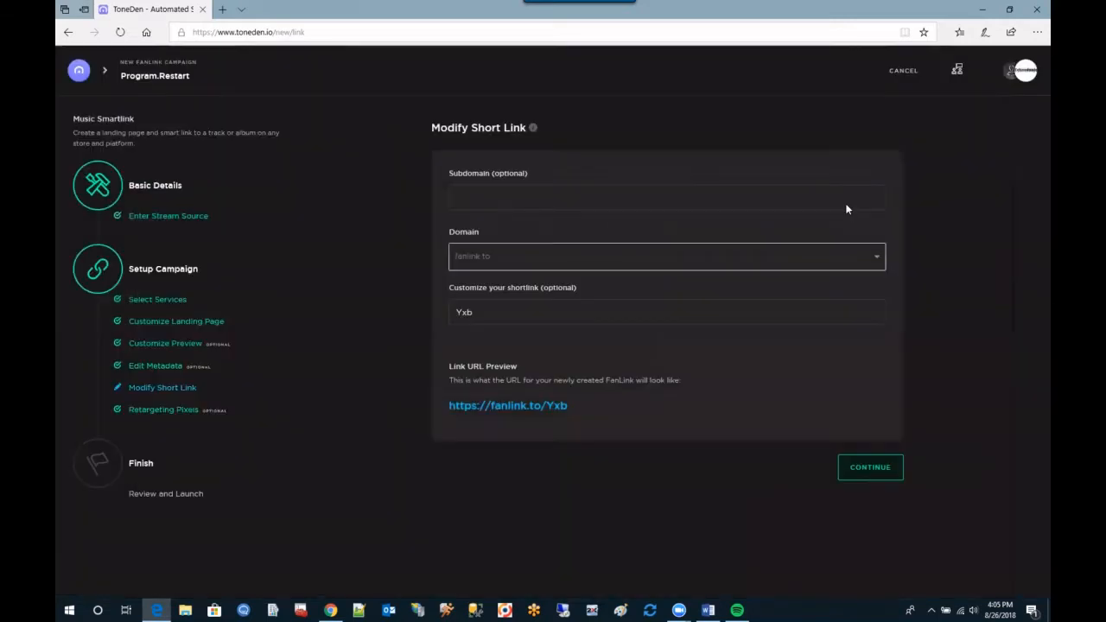
Step: Set the customized shortlink of the FanLink to tfr337
{"action": "left_click", "coordinate": [485, 313]}
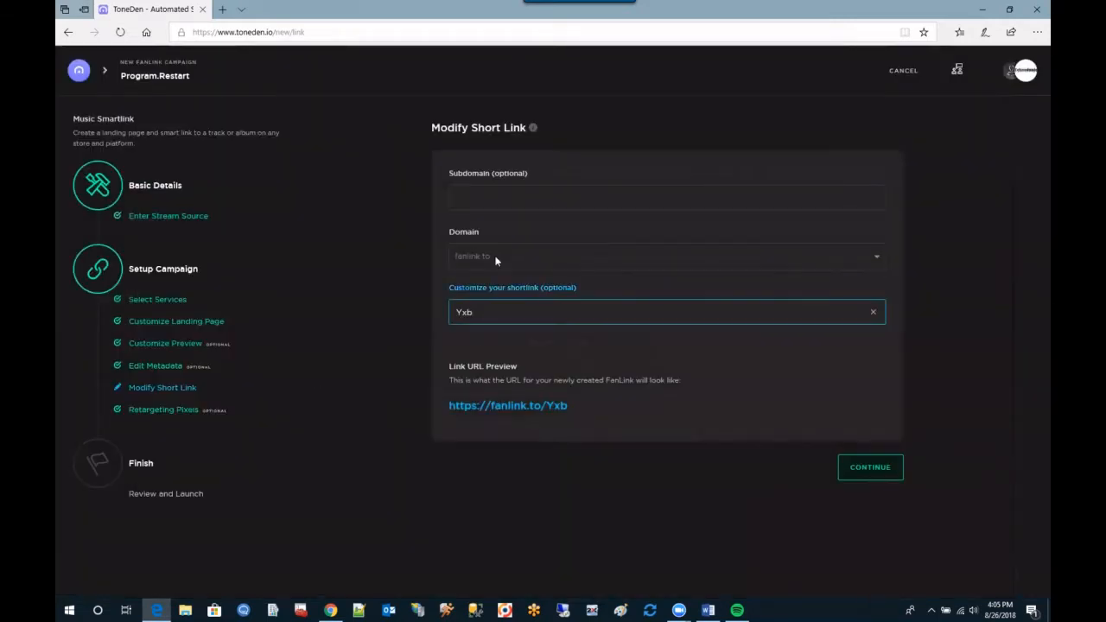
{"action": "left_click_drag", "start_coordinate": [492, 314], "coordinate": [414, 308]}
{"action": "key", "text": "ctrl+a"}
{"action": "type", "text": "tfr337"}
{"action": "left_click", "coordinate": [393, 324]}
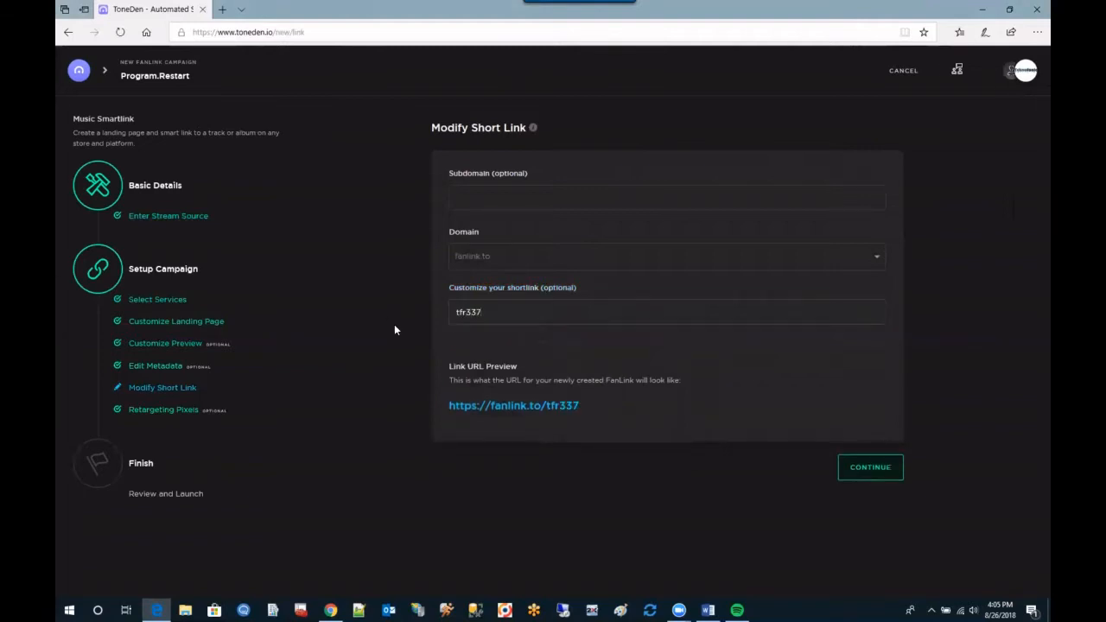
Step: Accept the short link settings and proceed to the launch review, leaving the Facebook, Google and Twitter retargeting pixels blank
{"action": "left_click", "coordinate": [884, 465]}
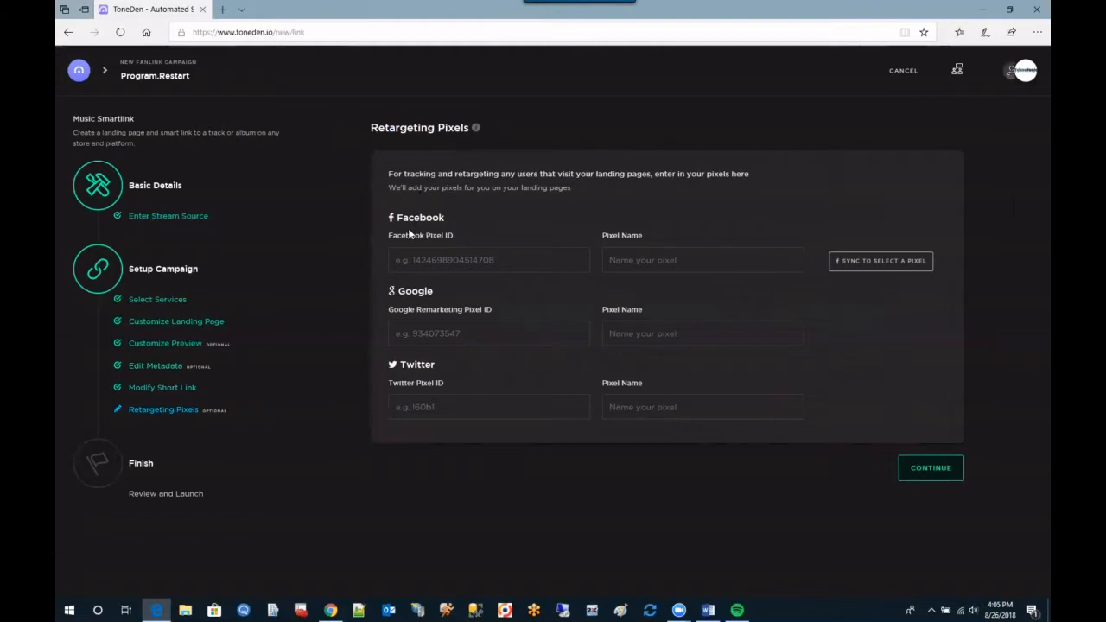
{"action": "left_click", "coordinate": [420, 256]}
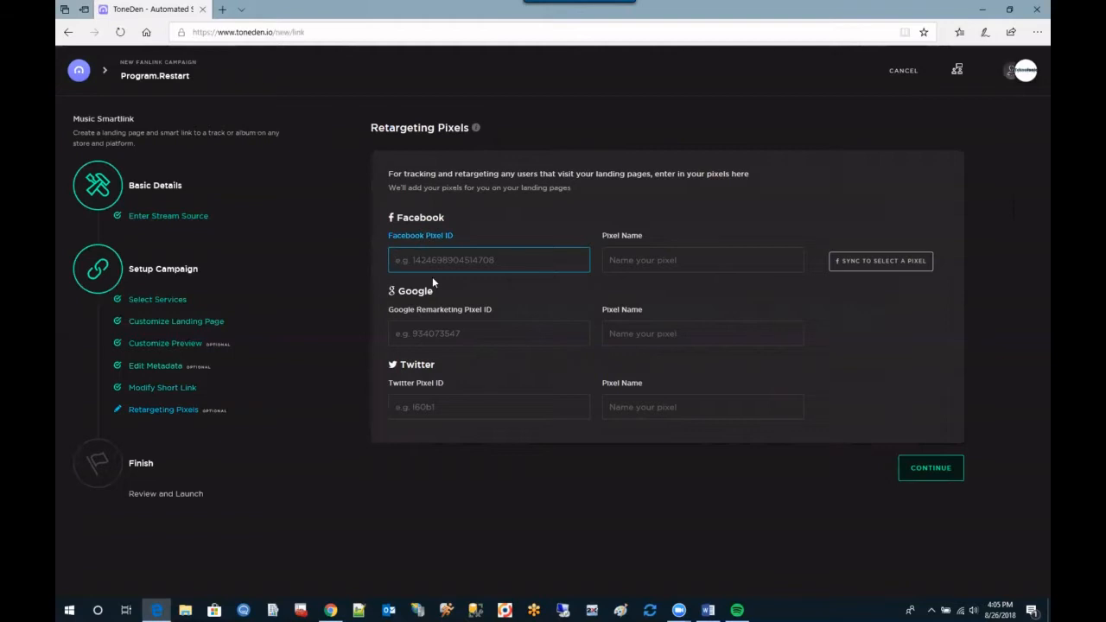
{"action": "left_click", "coordinate": [449, 333]}
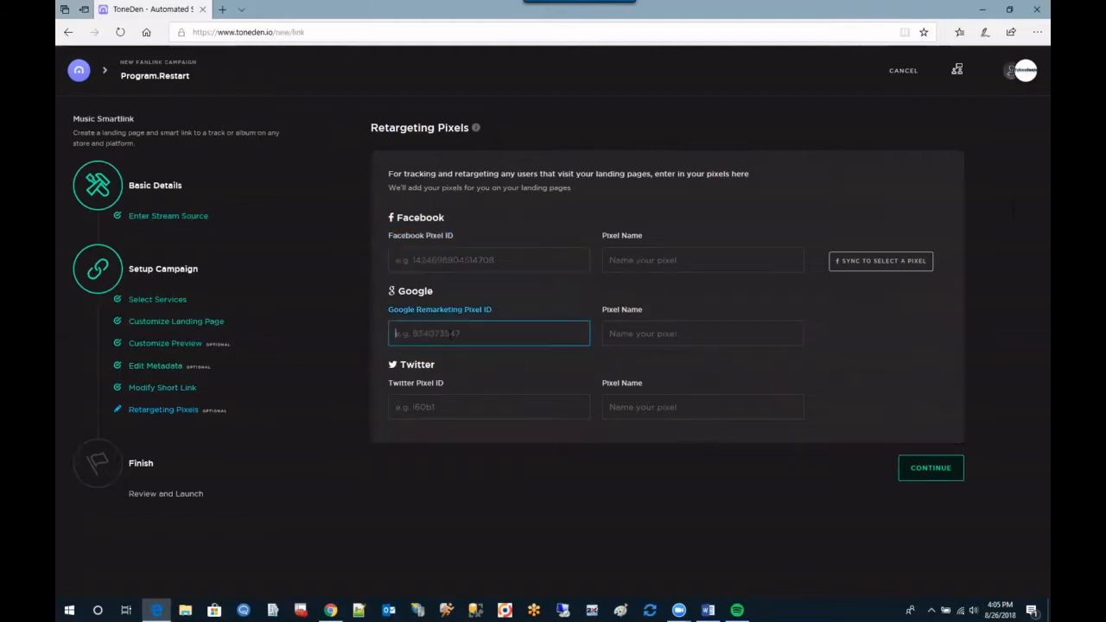
{"action": "left_click", "coordinate": [485, 409]}
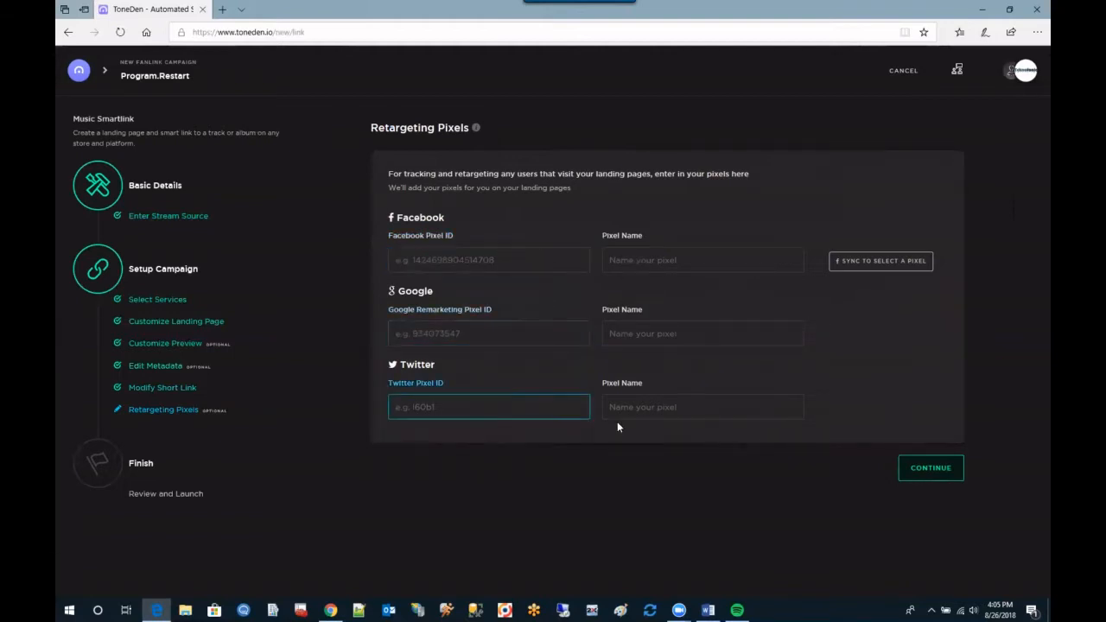
{"action": "left_click", "coordinate": [936, 469]}
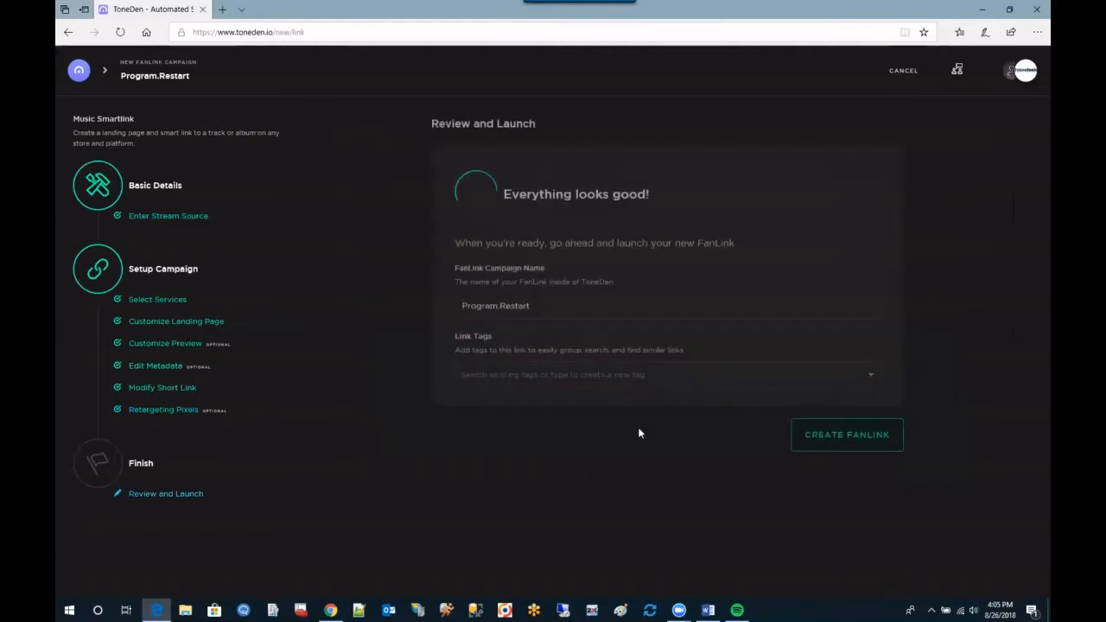
Step: Create the FanLink under the campaign name Program.Restart without adding any link tags
{"action": "left_click", "coordinate": [596, 377]}
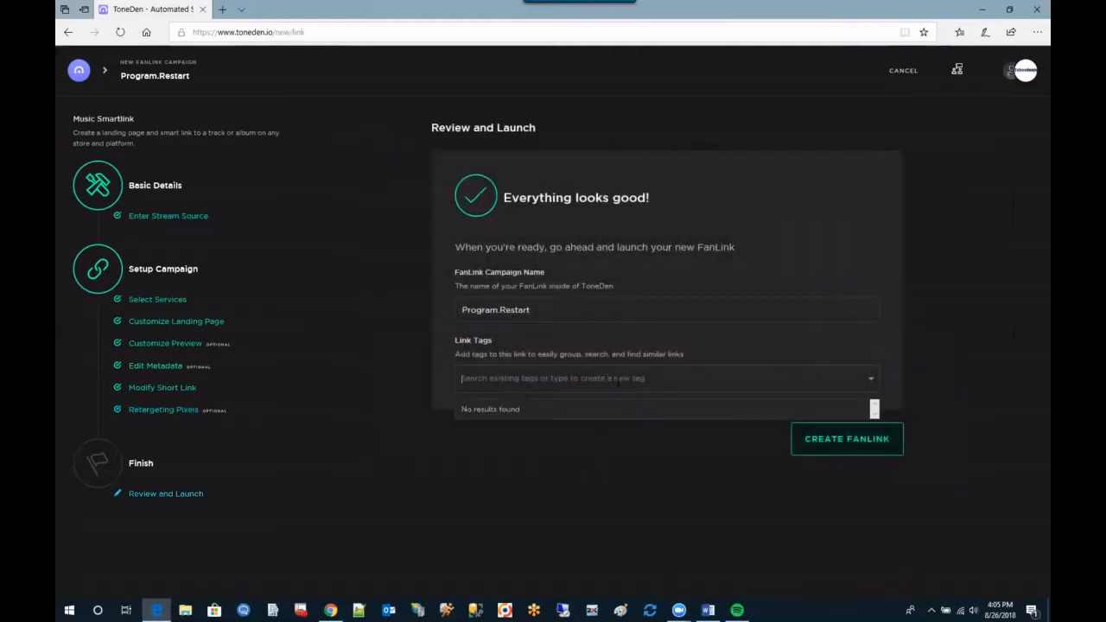
{"action": "left_click", "coordinate": [940, 433]}
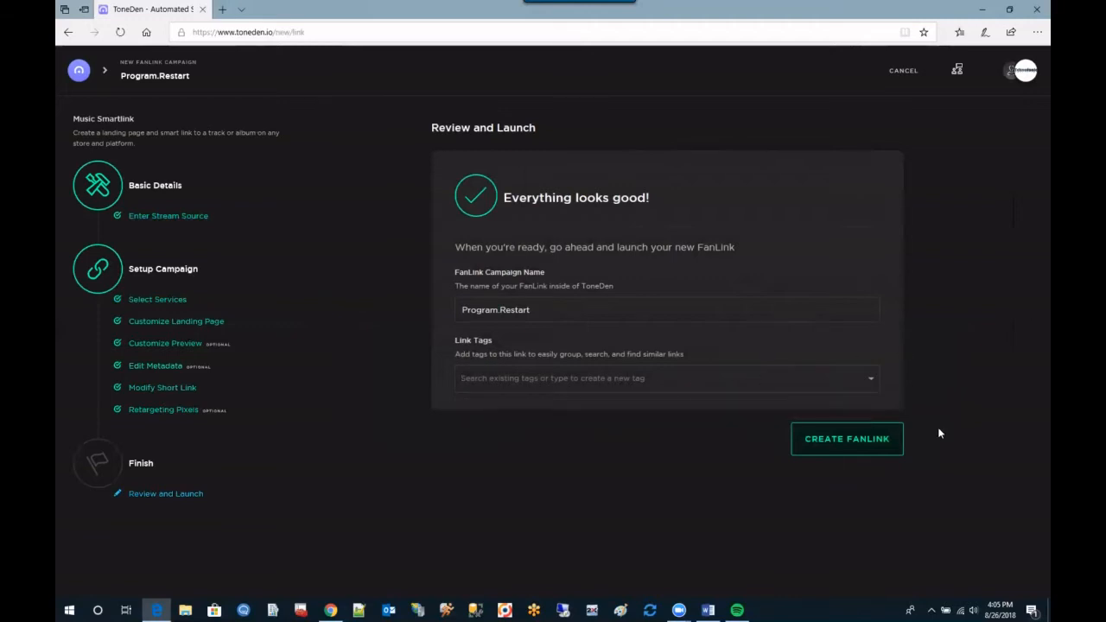
{"action": "left_click", "coordinate": [859, 443]}
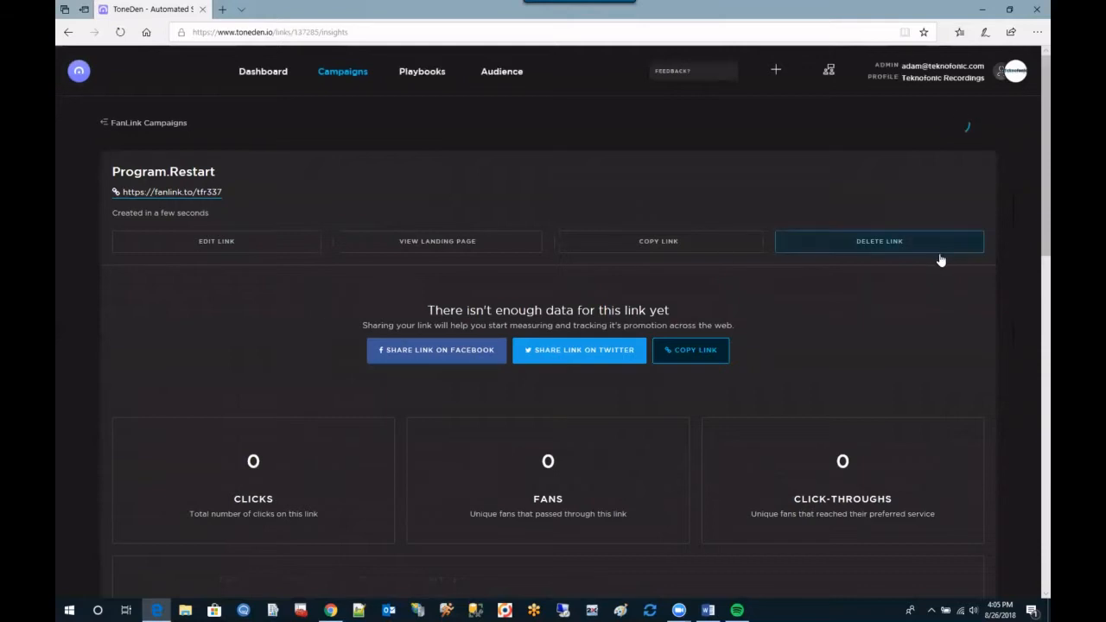
Step: View the live Program.Restart landing page and check its list of music services and its short link address
{"action": "left_click", "coordinate": [452, 249]}
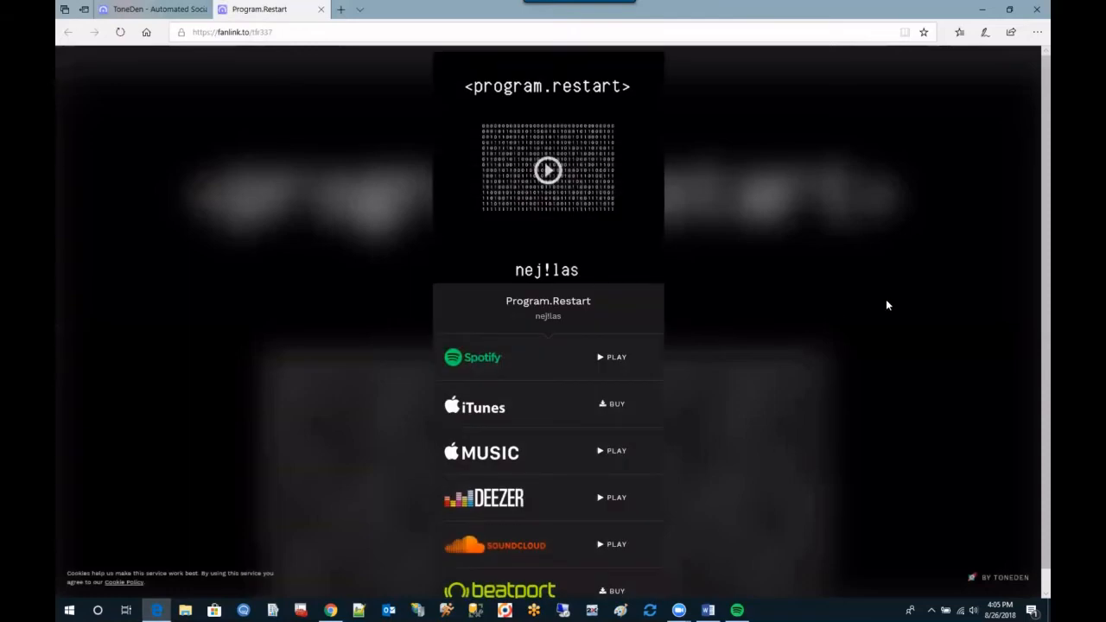
{"action": "scroll", "coordinate": [704, 158], "scroll_direction": "down", "scroll_amount": 1}
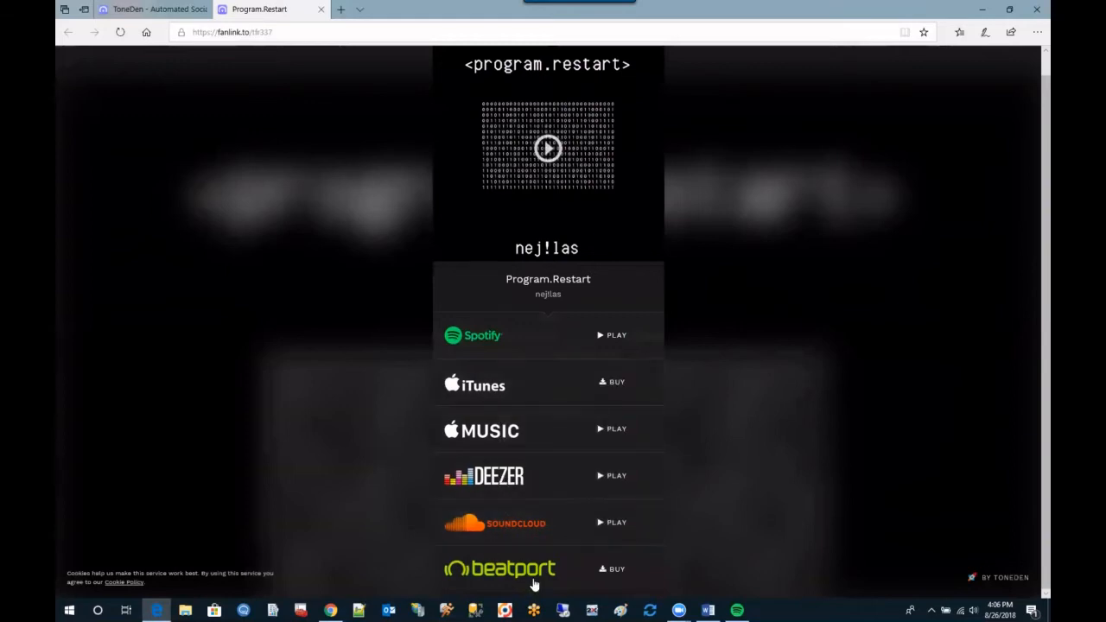
{"action": "scroll", "coordinate": [755, 400], "scroll_direction": "up", "scroll_amount": 1}
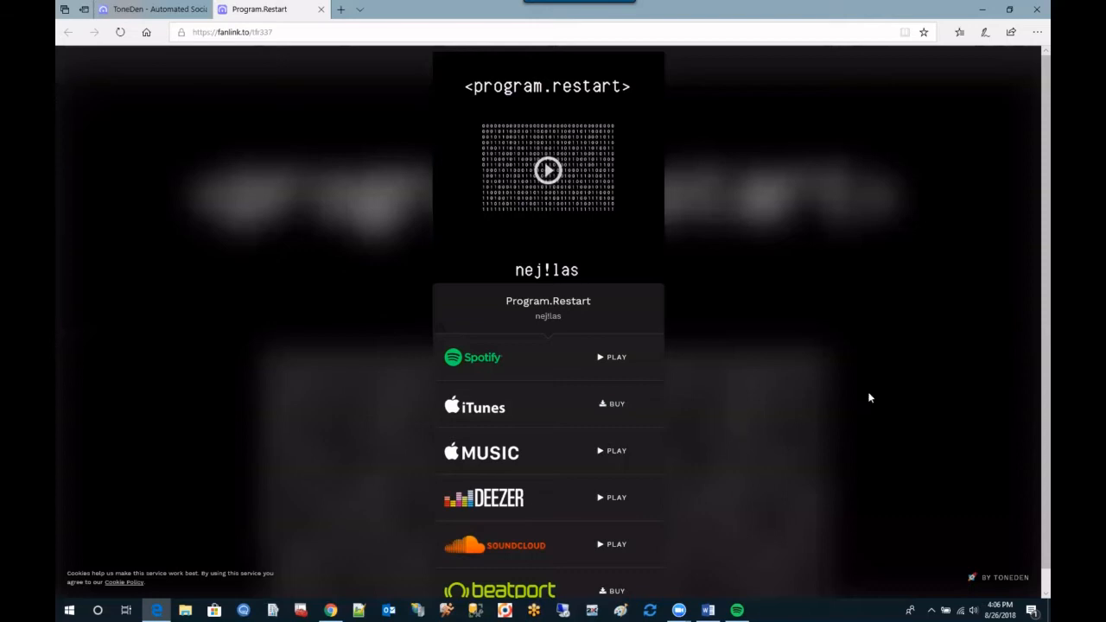
{"action": "left_click", "coordinate": [281, 35]}
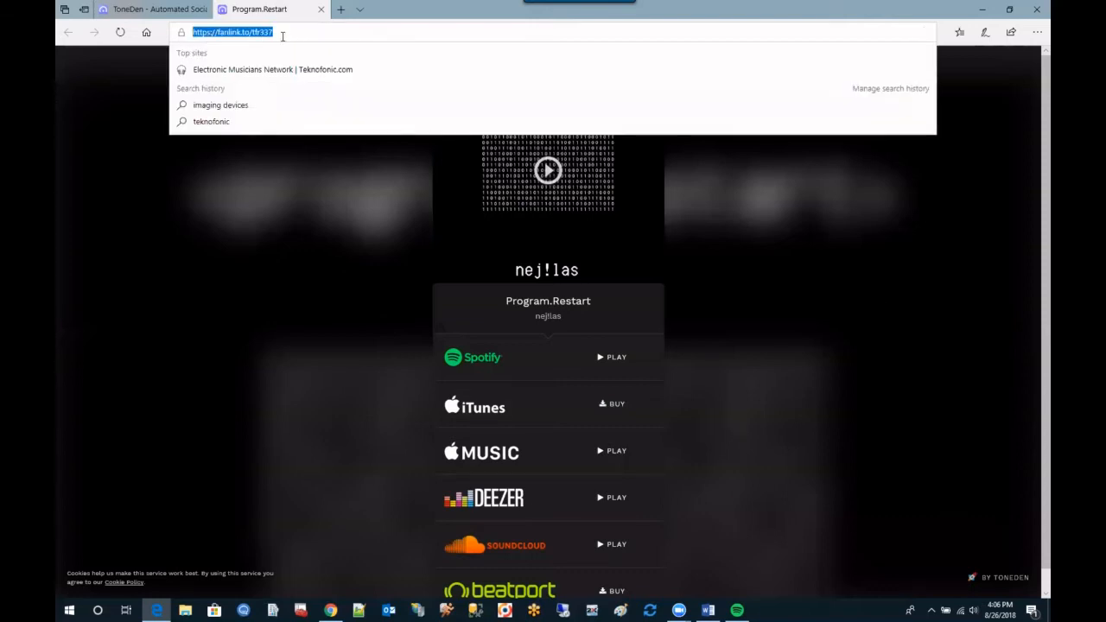
{"action": "left_click", "coordinate": [242, 499]}
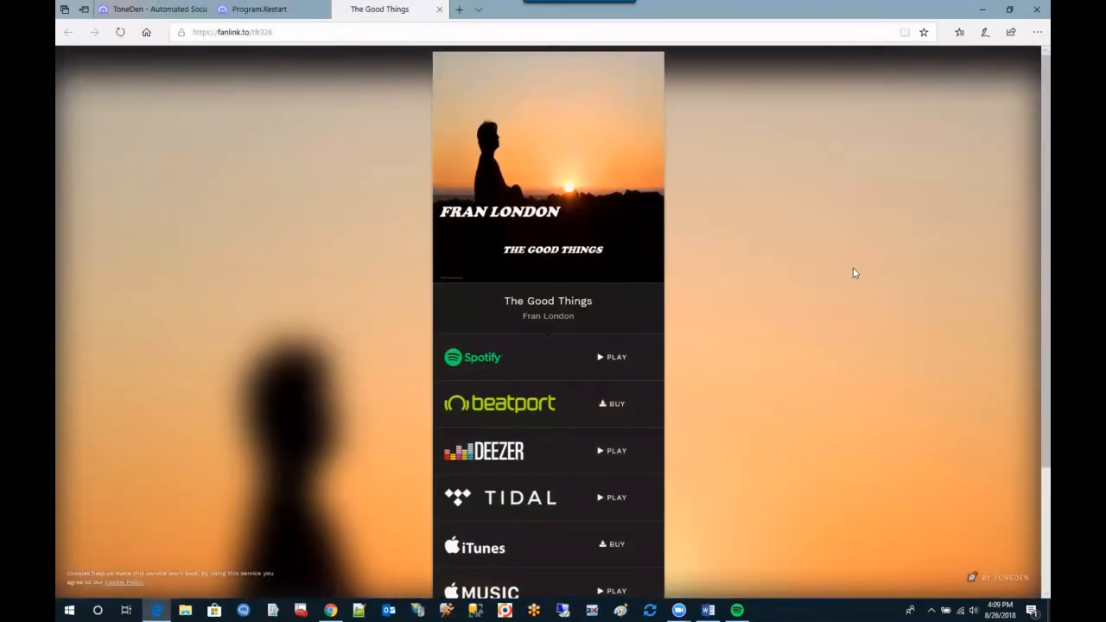
Step: Examine the artwork and the full list of music services on The Good Things landing page
{"action": "scroll", "coordinate": [853, 273], "scroll_direction": "down", "scroll_amount": 2}
{"action": "scroll", "coordinate": [821, 284], "scroll_direction": "up", "scroll_amount": 1}
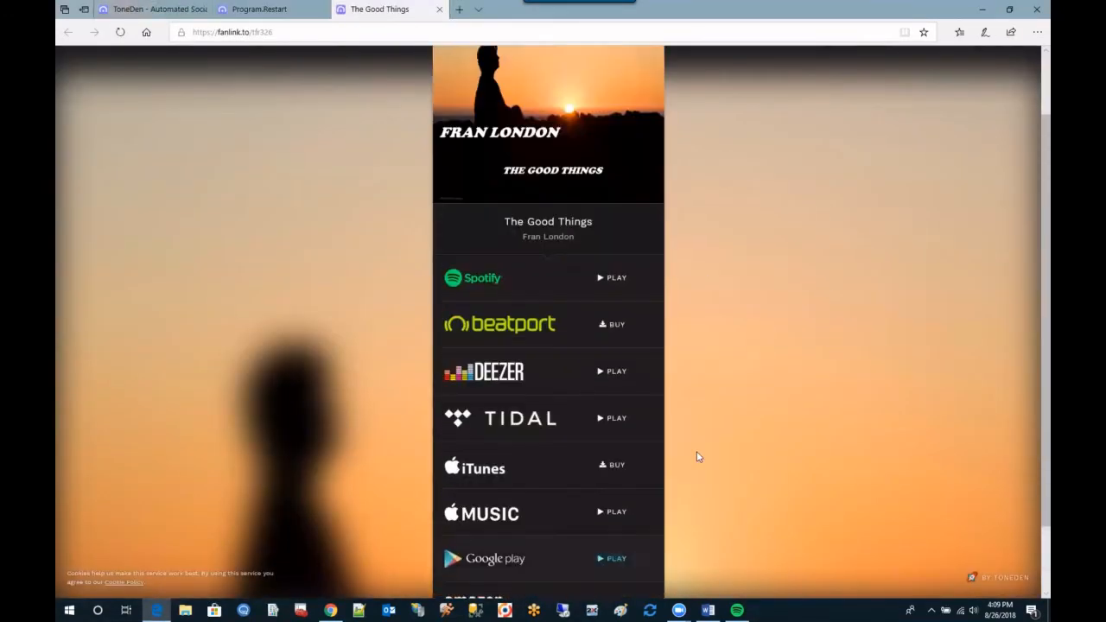
{"action": "scroll", "coordinate": [734, 449], "scroll_direction": "down", "scroll_amount": 1}
{"action": "scroll", "coordinate": [773, 445], "scroll_direction": "up", "scroll_amount": 2}
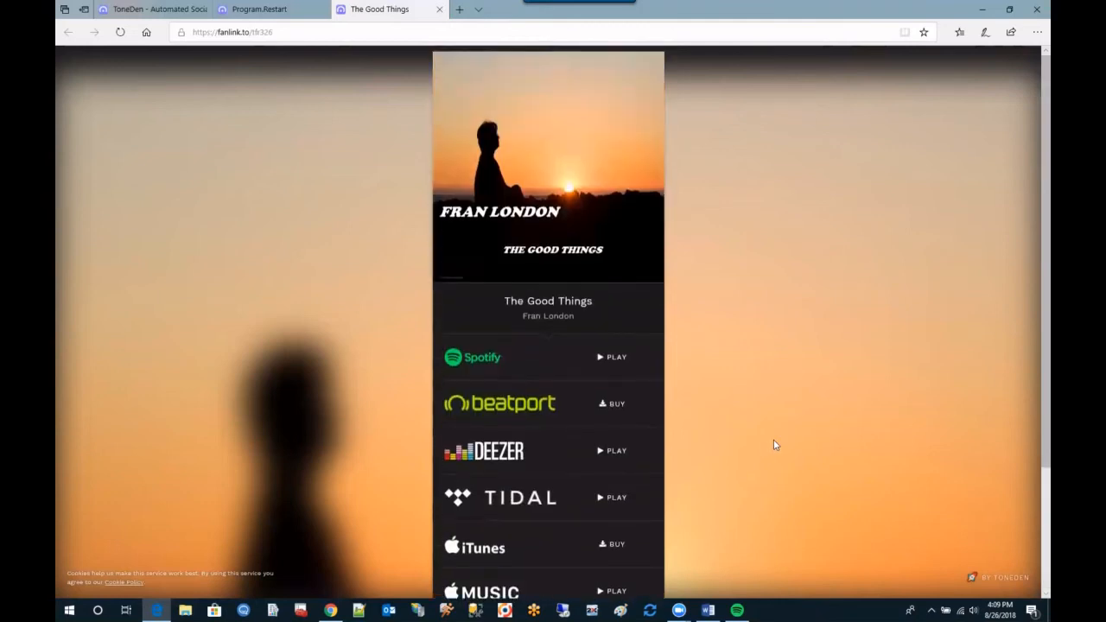